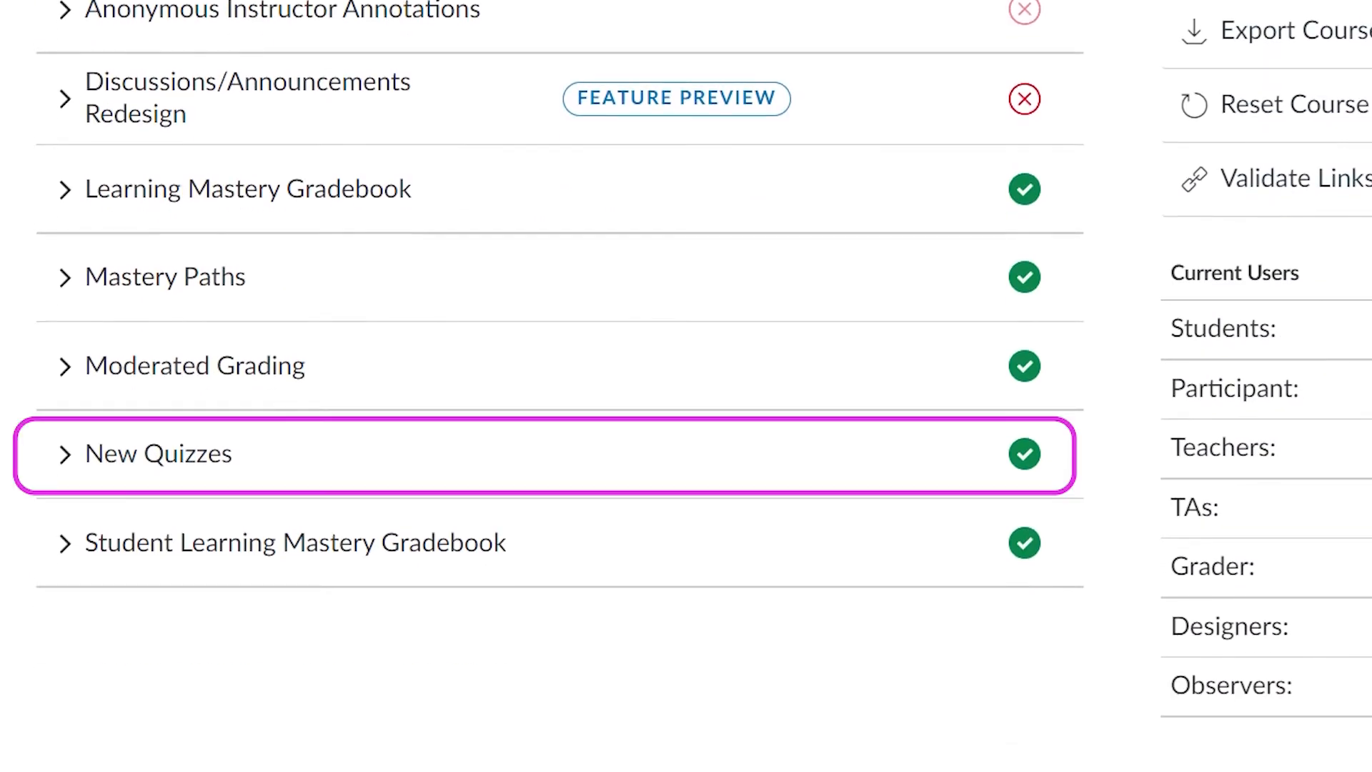
- Change the state of the New Quizzes feature option in the course settings
left_click(1029, 461)
left_click(1035, 600)
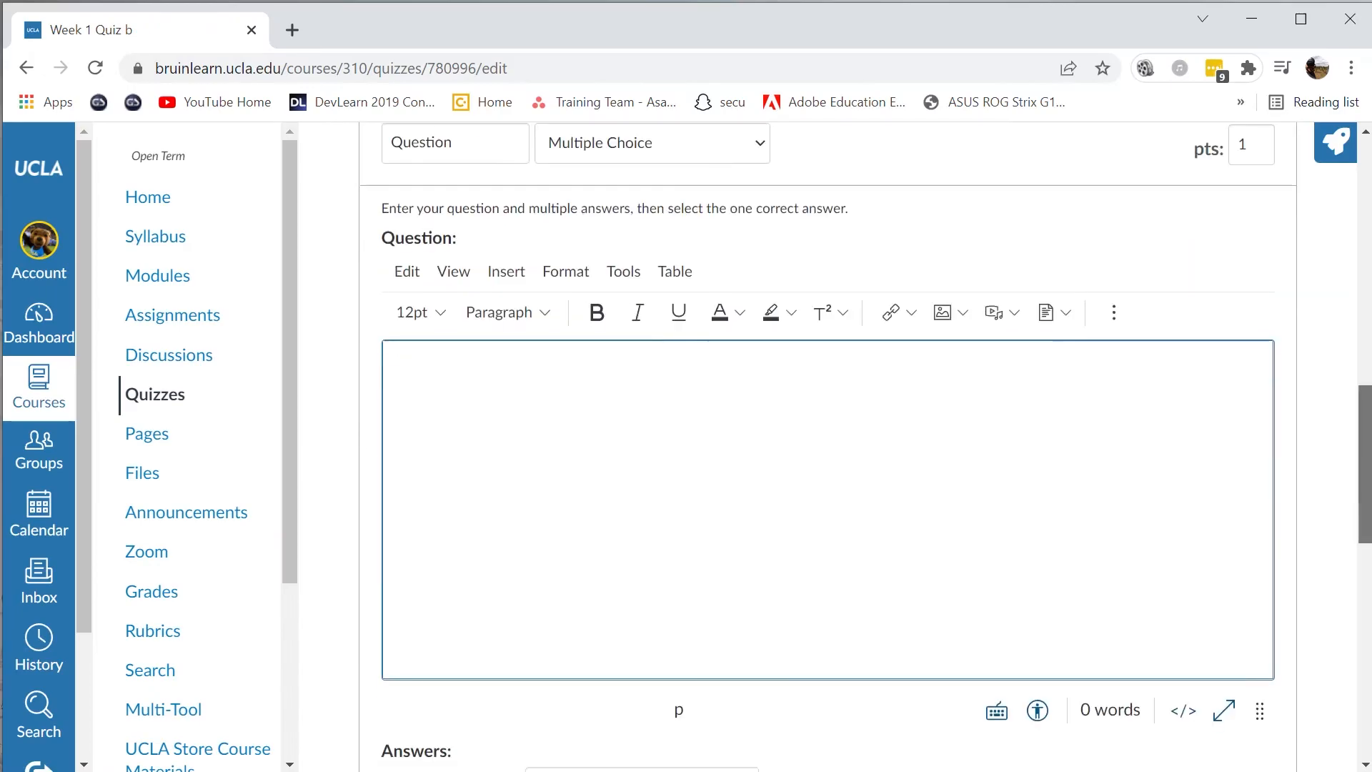
- Open the question type choices for the blank Multiple Choice question in Week 1 Quiz b
left_click_drag(1366, 476, 1366, 438)
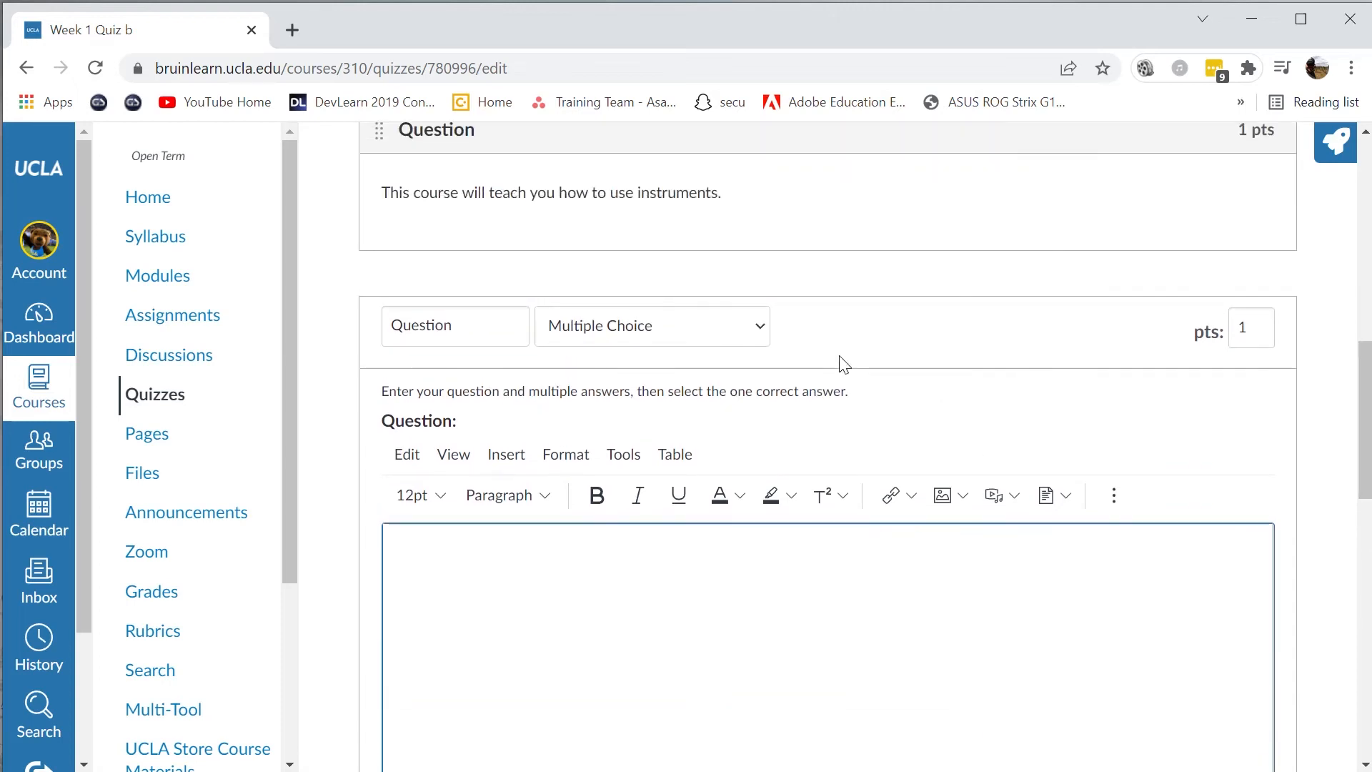
left_click(760, 329)
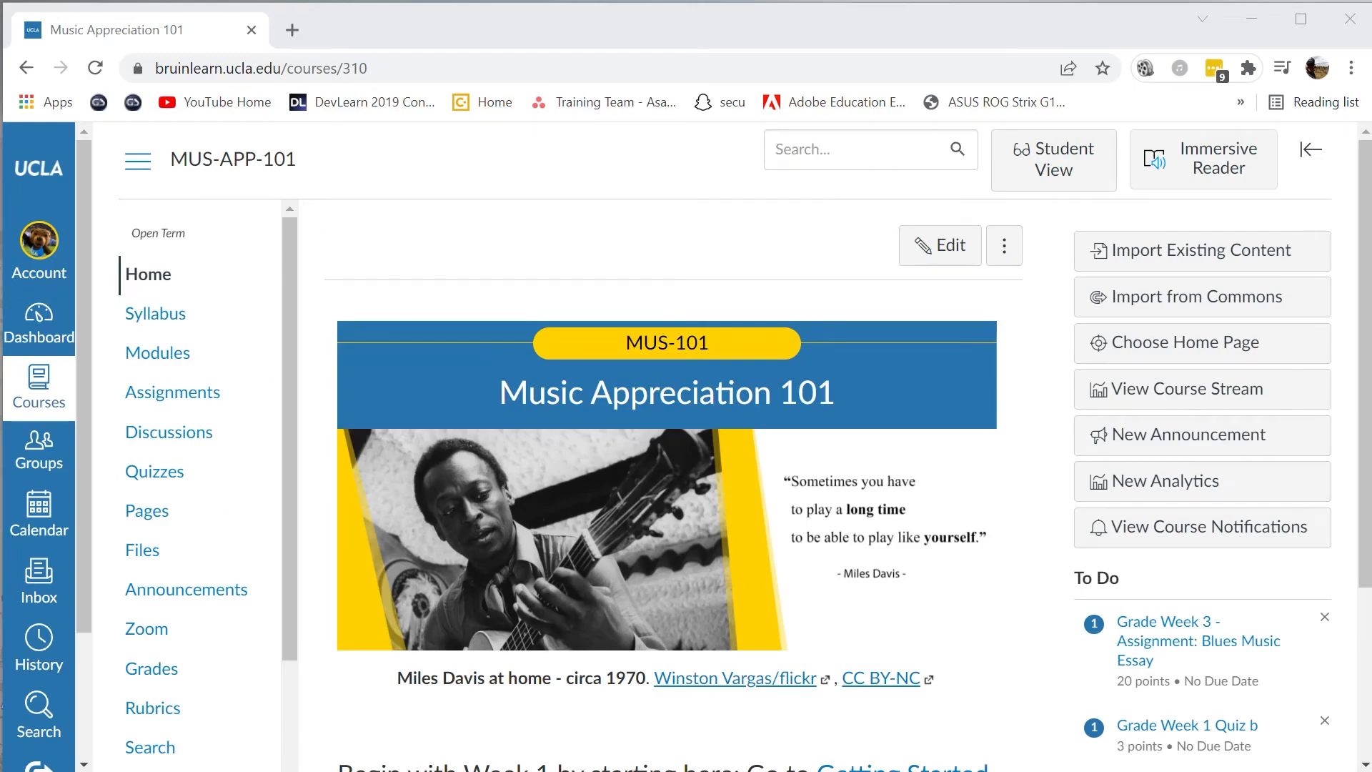
- Open Week 1 Quiz b from the course's quizzes and launch SpeedGrader for it
left_click(181, 486)
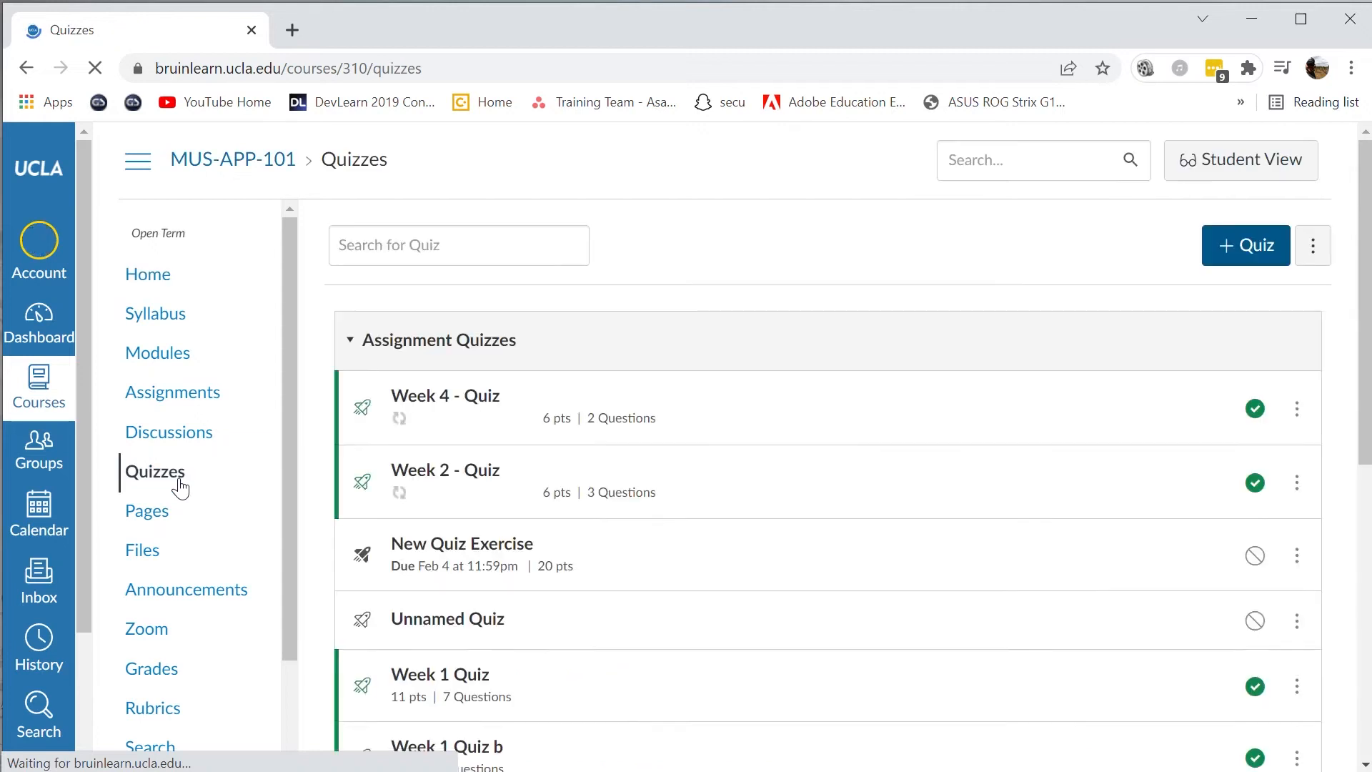
scroll(714, 491, "down", 4)
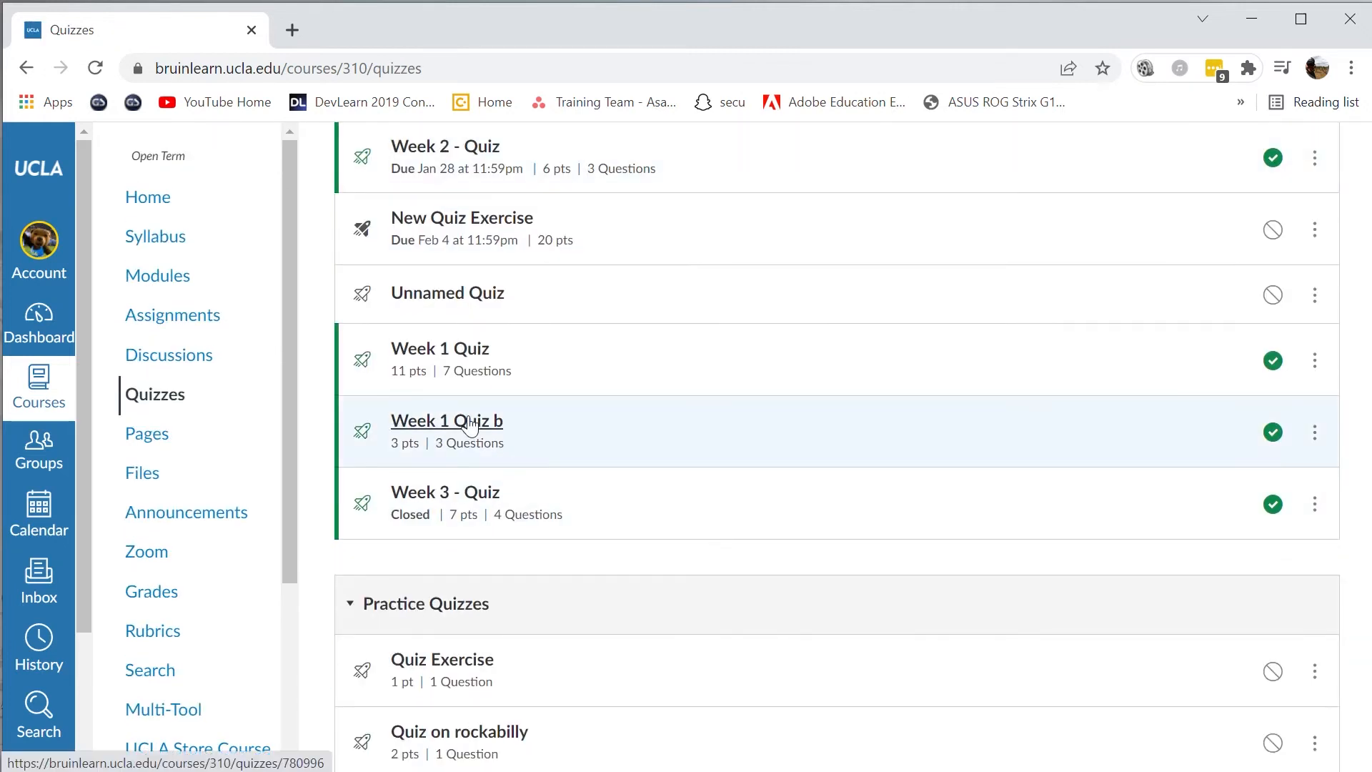
left_click(470, 424)
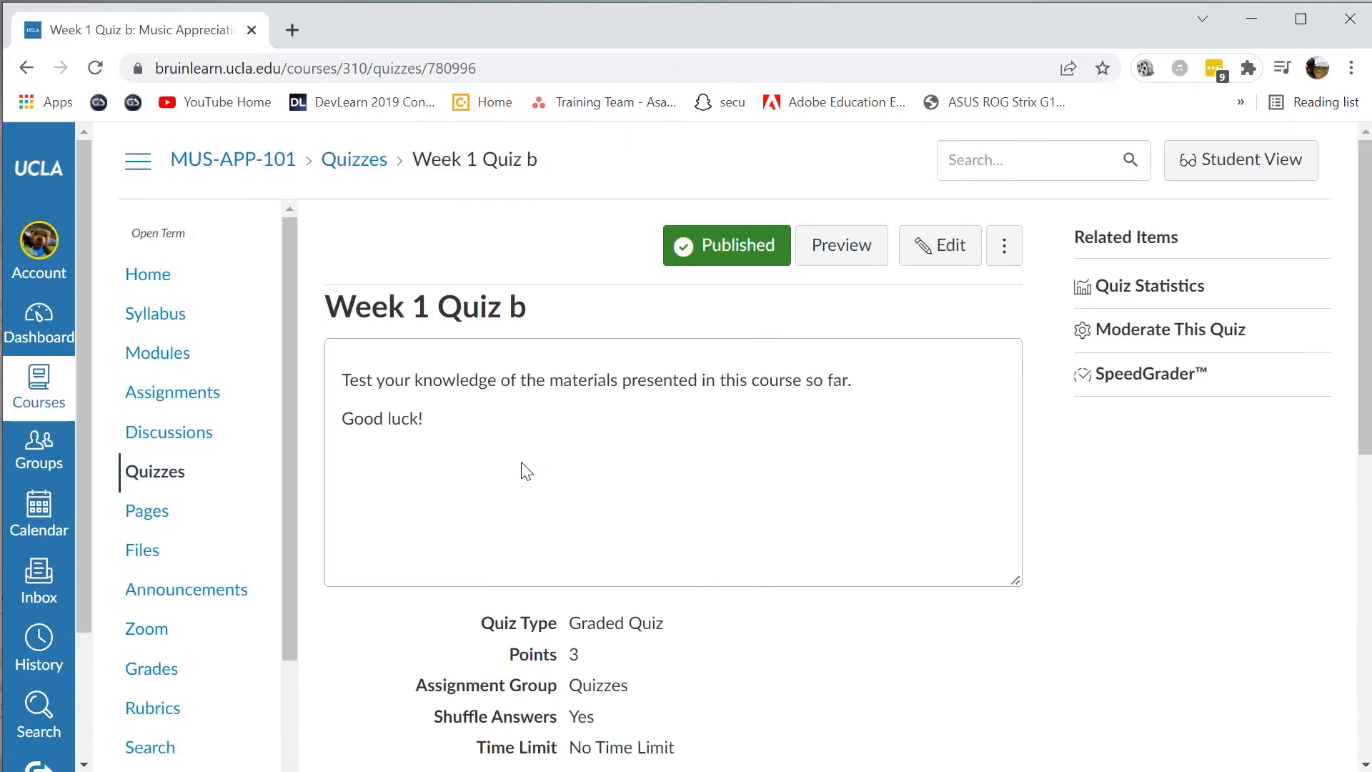
left_click(1184, 390)
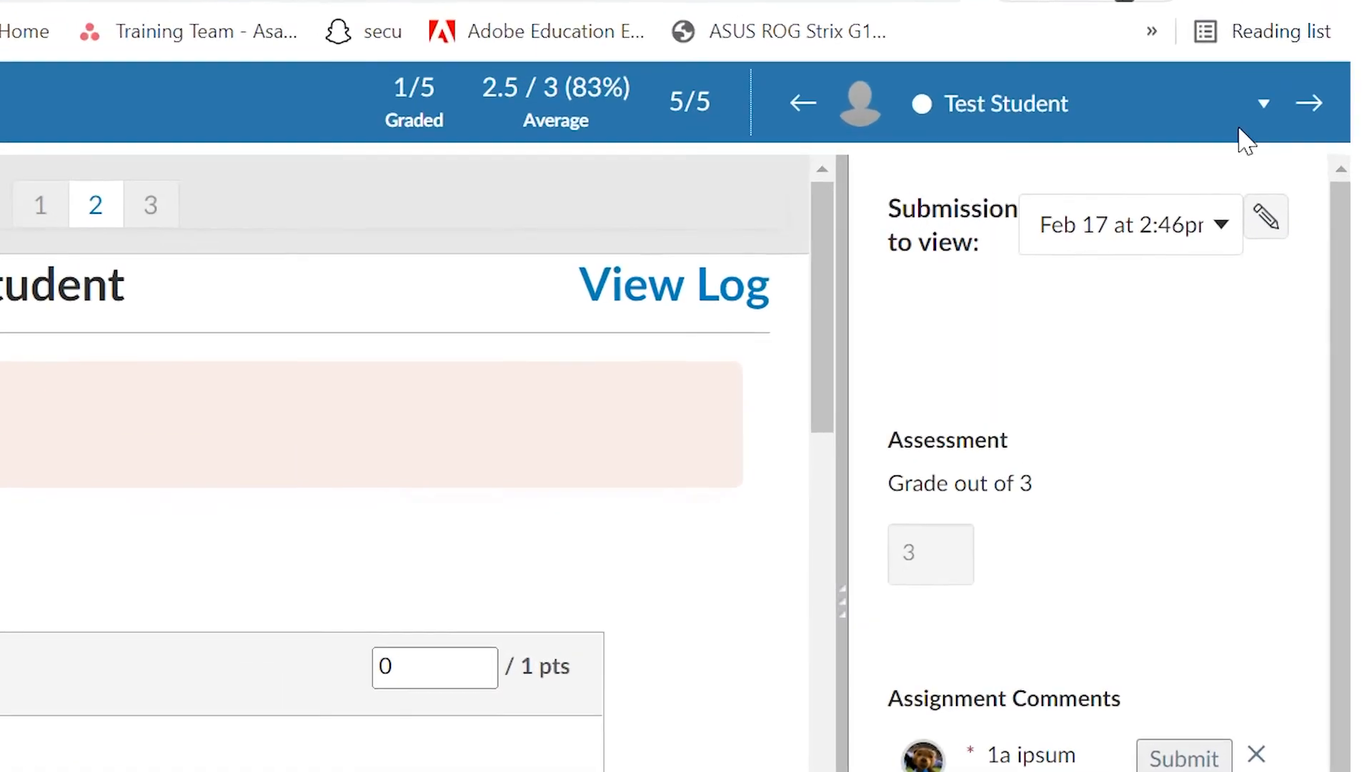
- Look through the SpeedGrader student list and review the Test Student's submitted quiz answers
left_click(1242, 130)
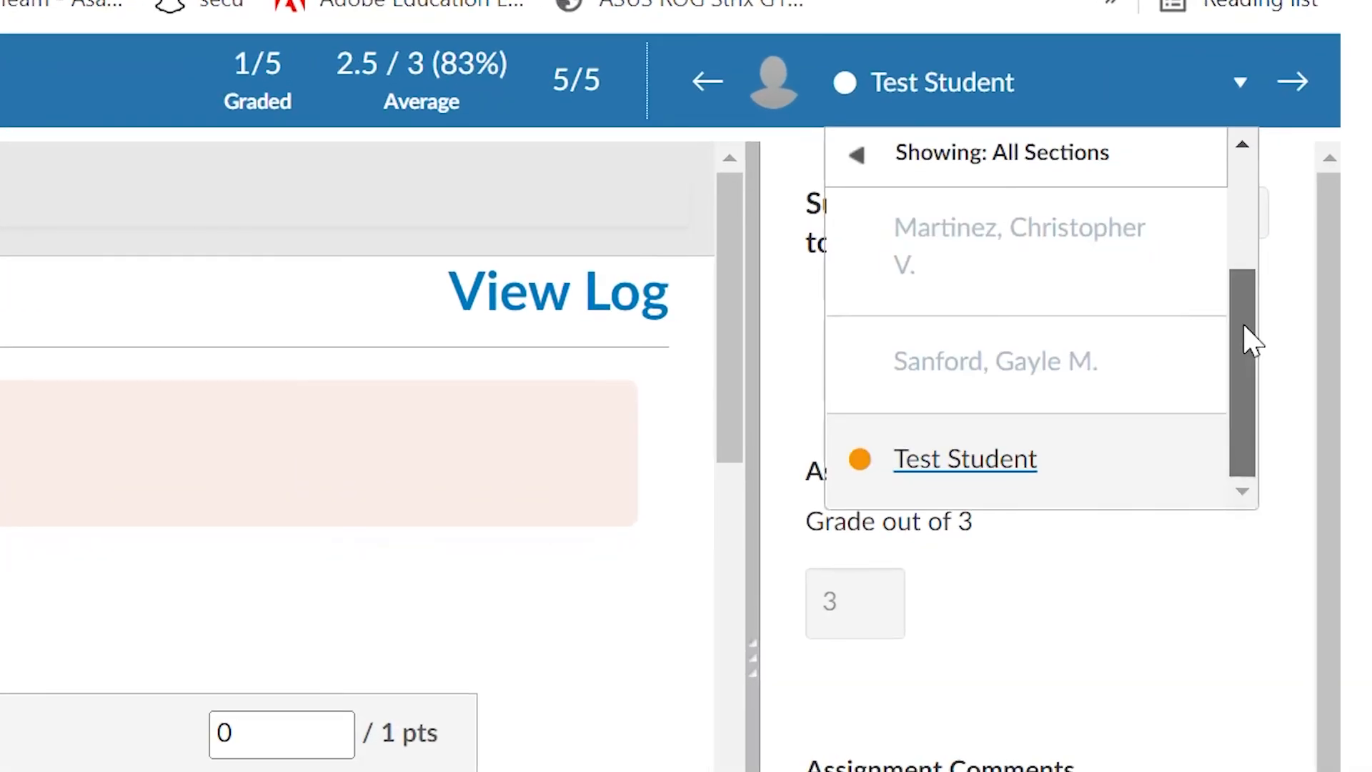
left_click_drag(1244, 328, 1242, 188)
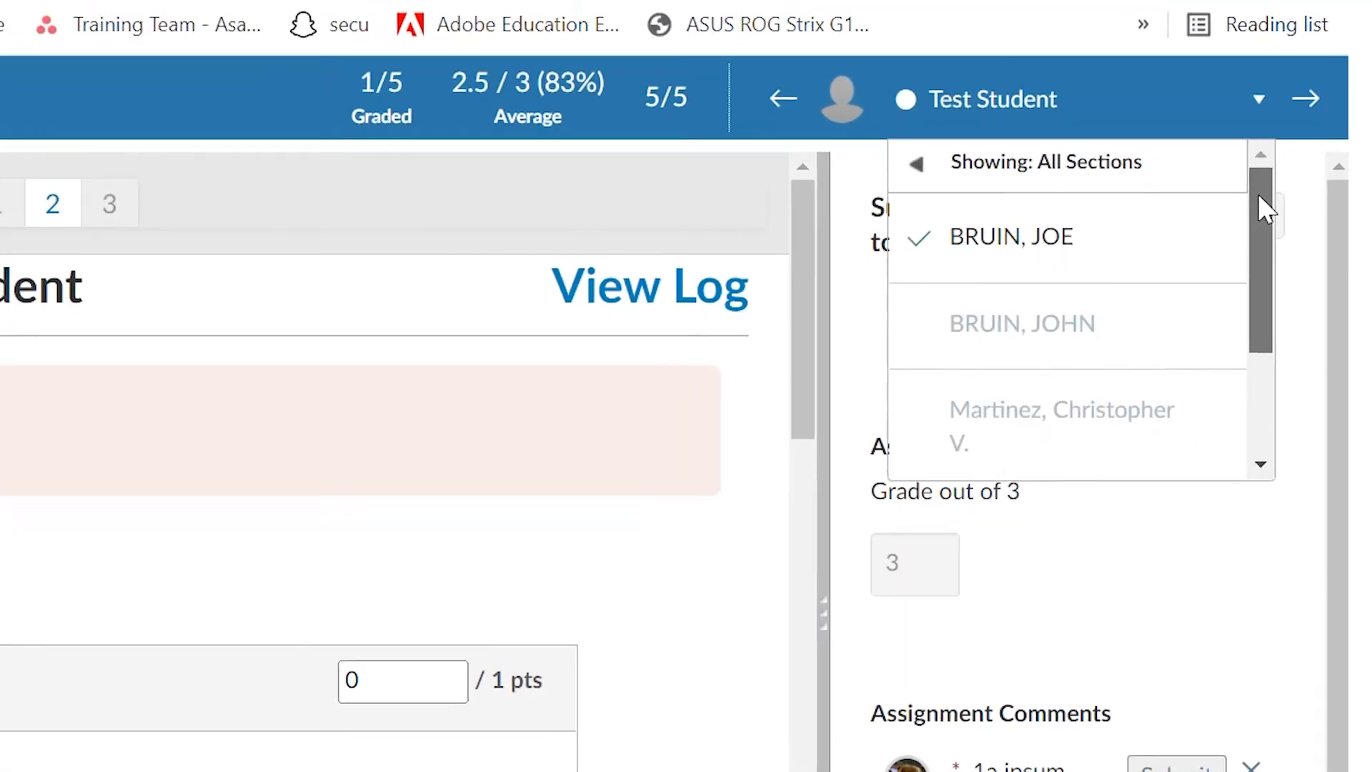
left_click(108, 580)
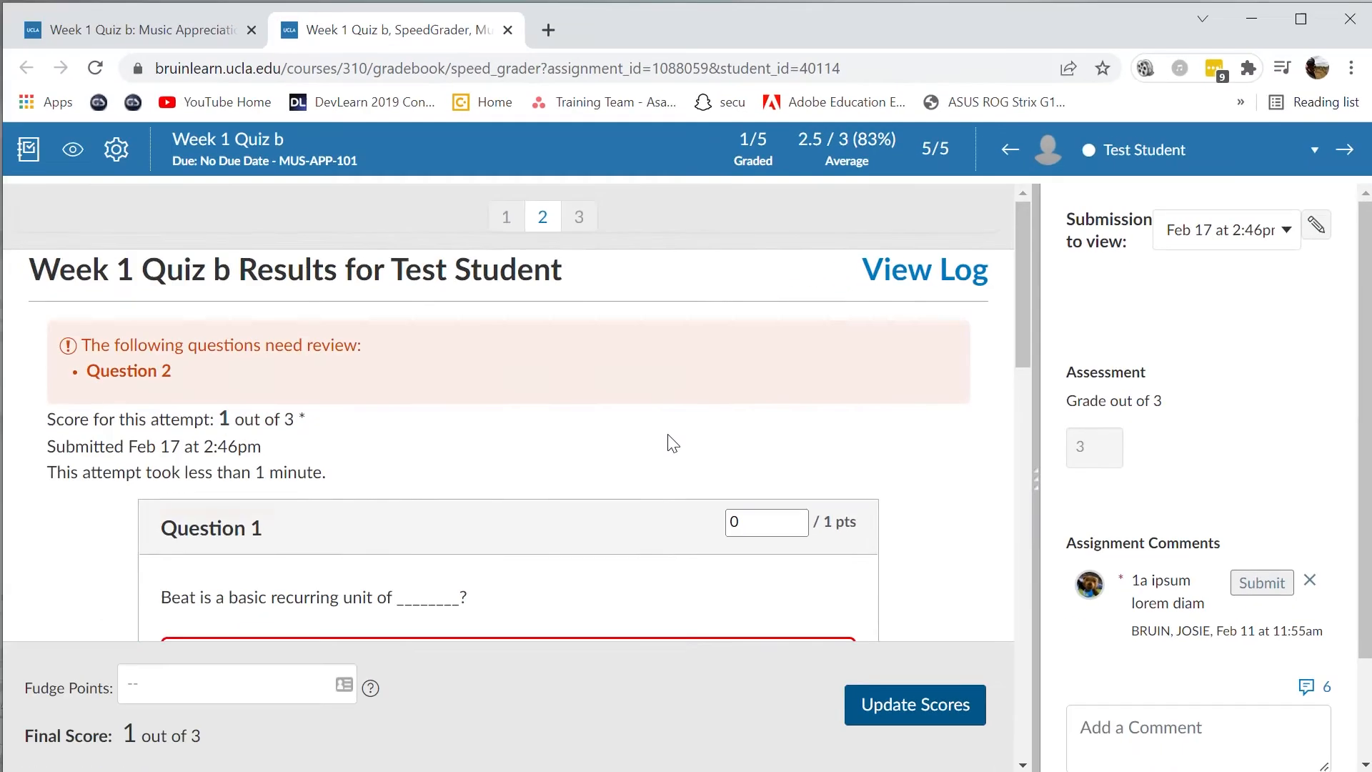
scroll(672, 443, "down", 15)
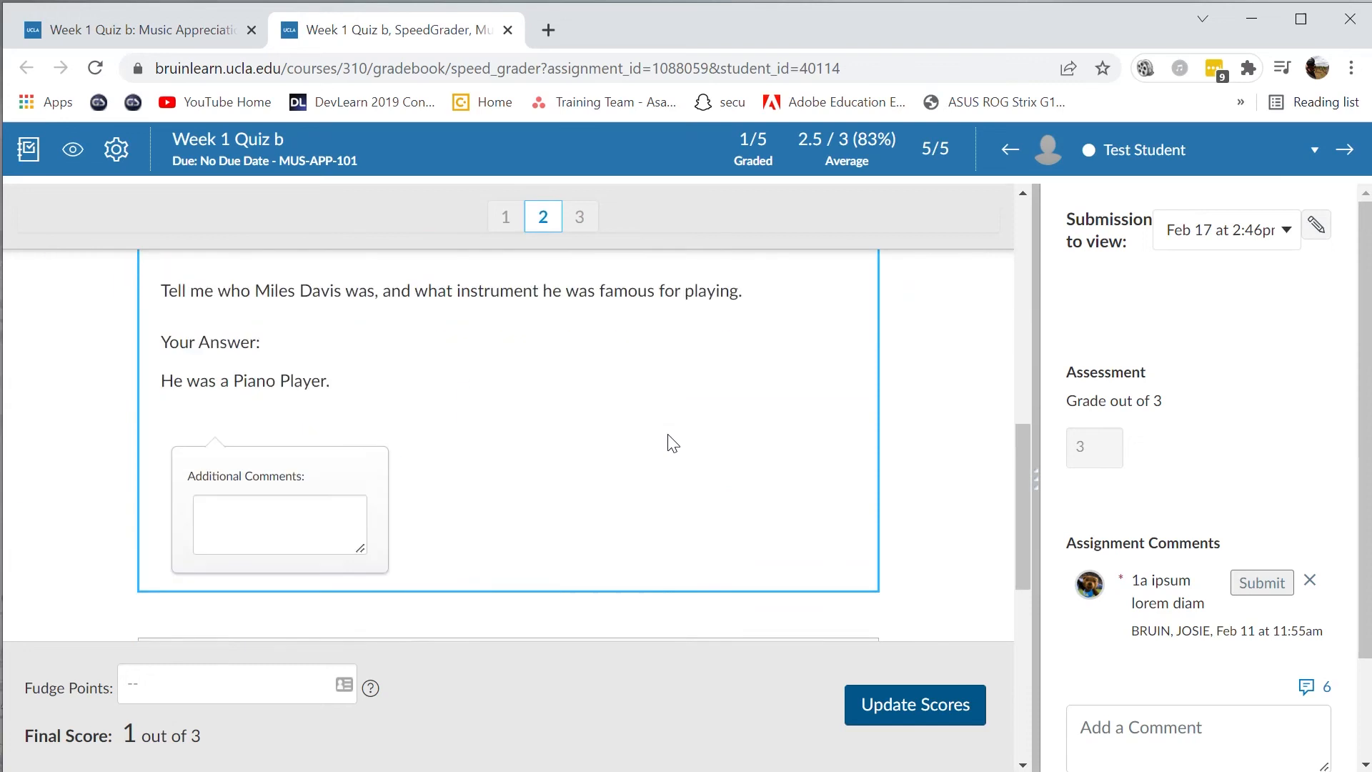
scroll(672, 444, "up", 15)
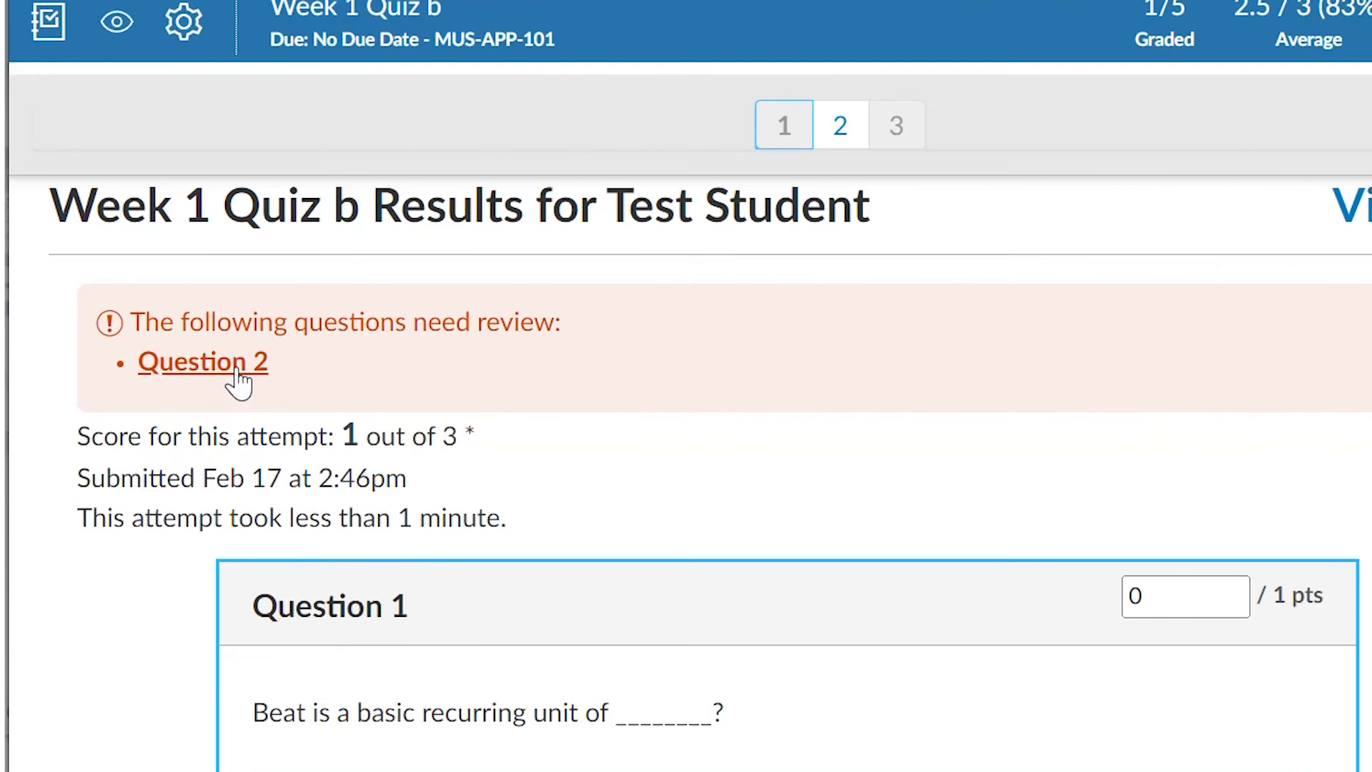
- Score the Test Student's Question 2 answer about Miles Davis with 0 points
scroll(693, 466, "down", 9)
scroll(689, 465, "down", 6)
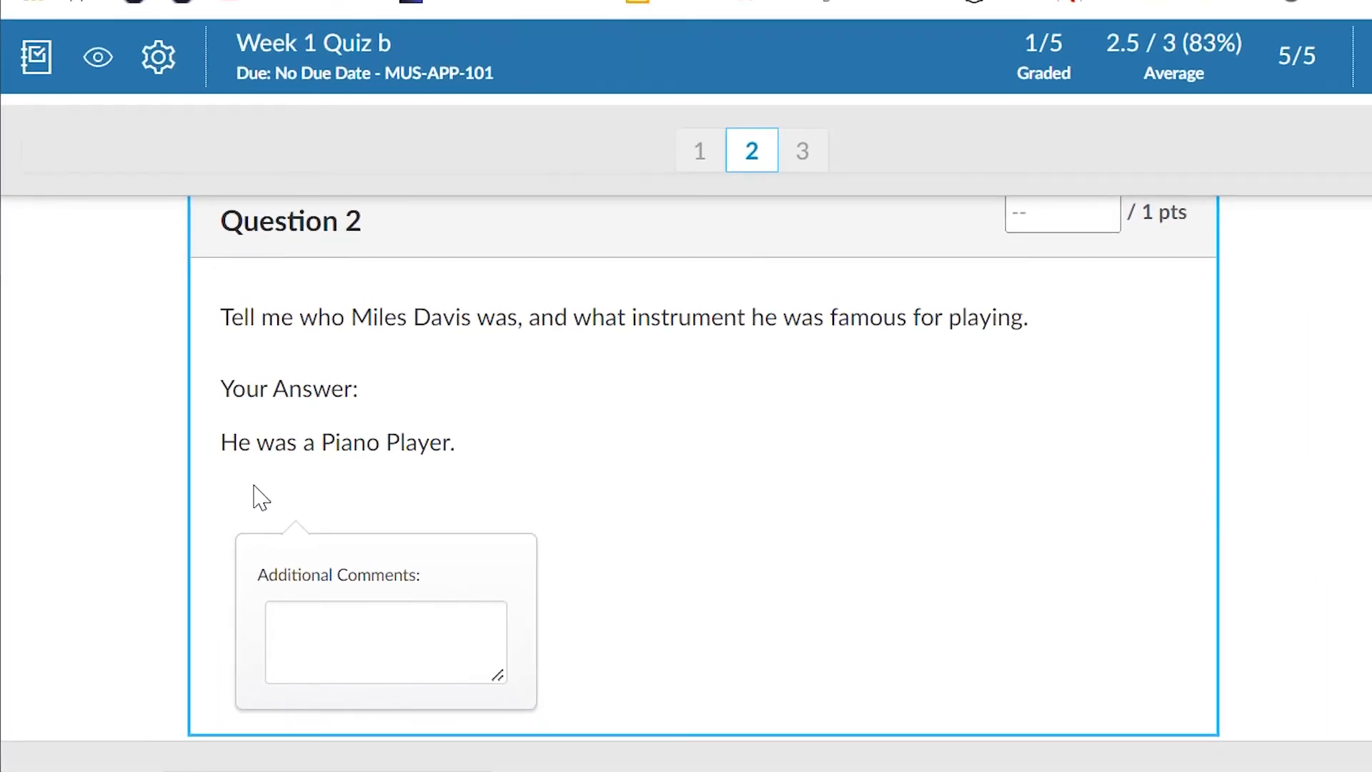
scroll(1122, 302, "up", 2)
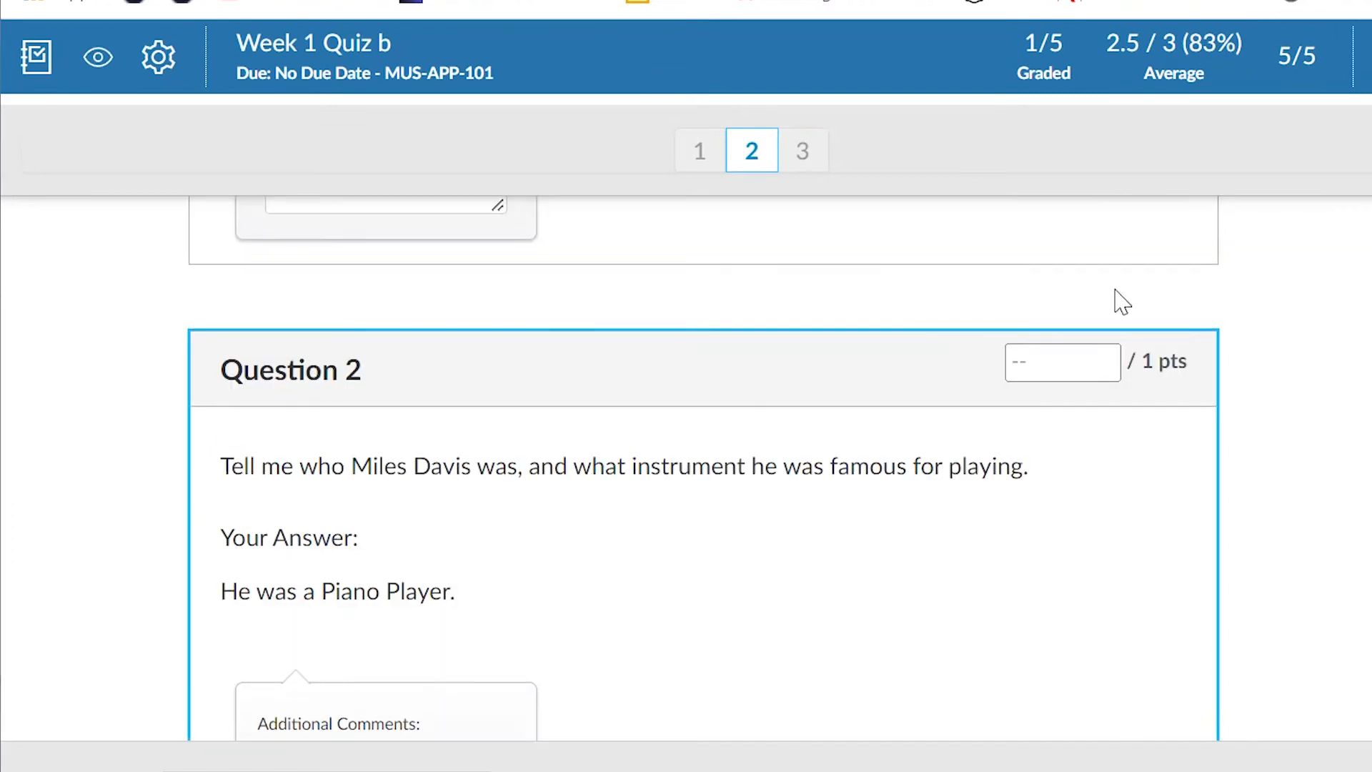
left_click(1057, 356)
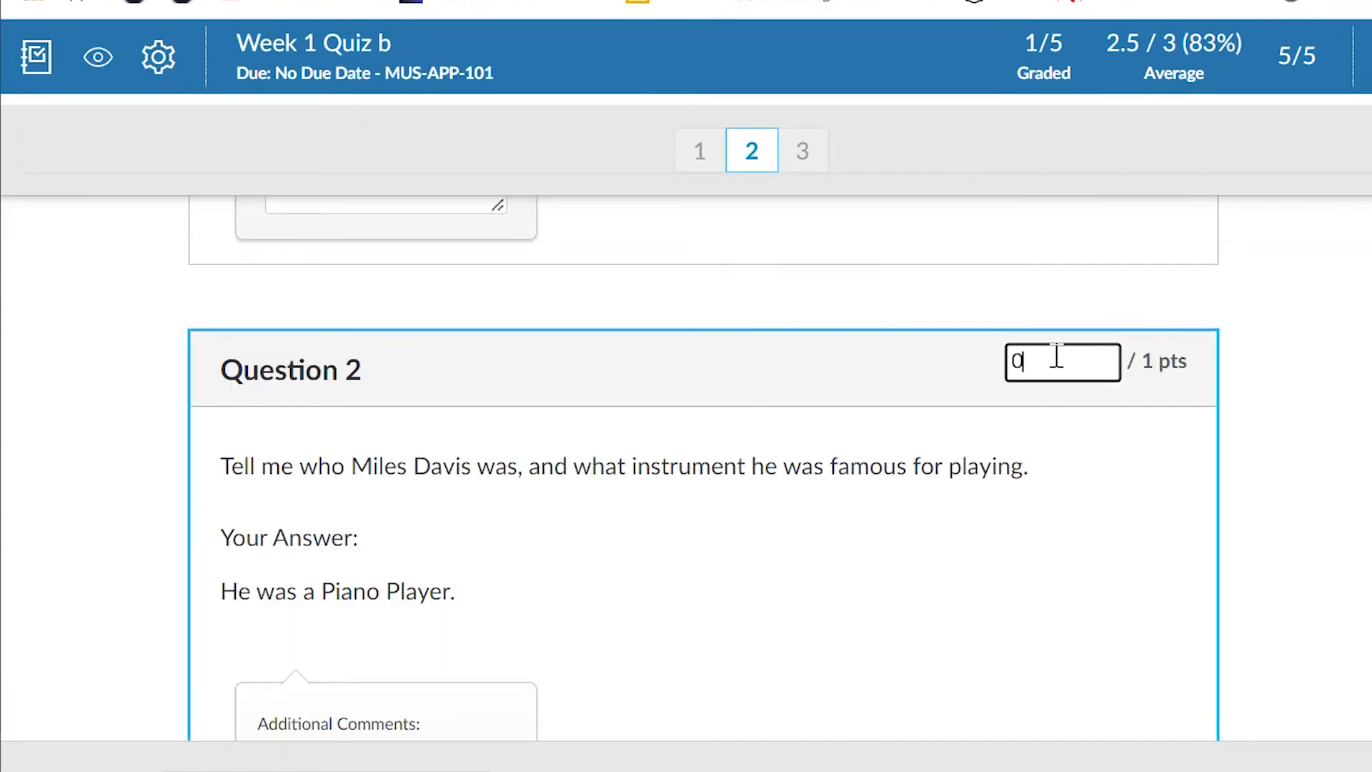
left_click(1101, 433)
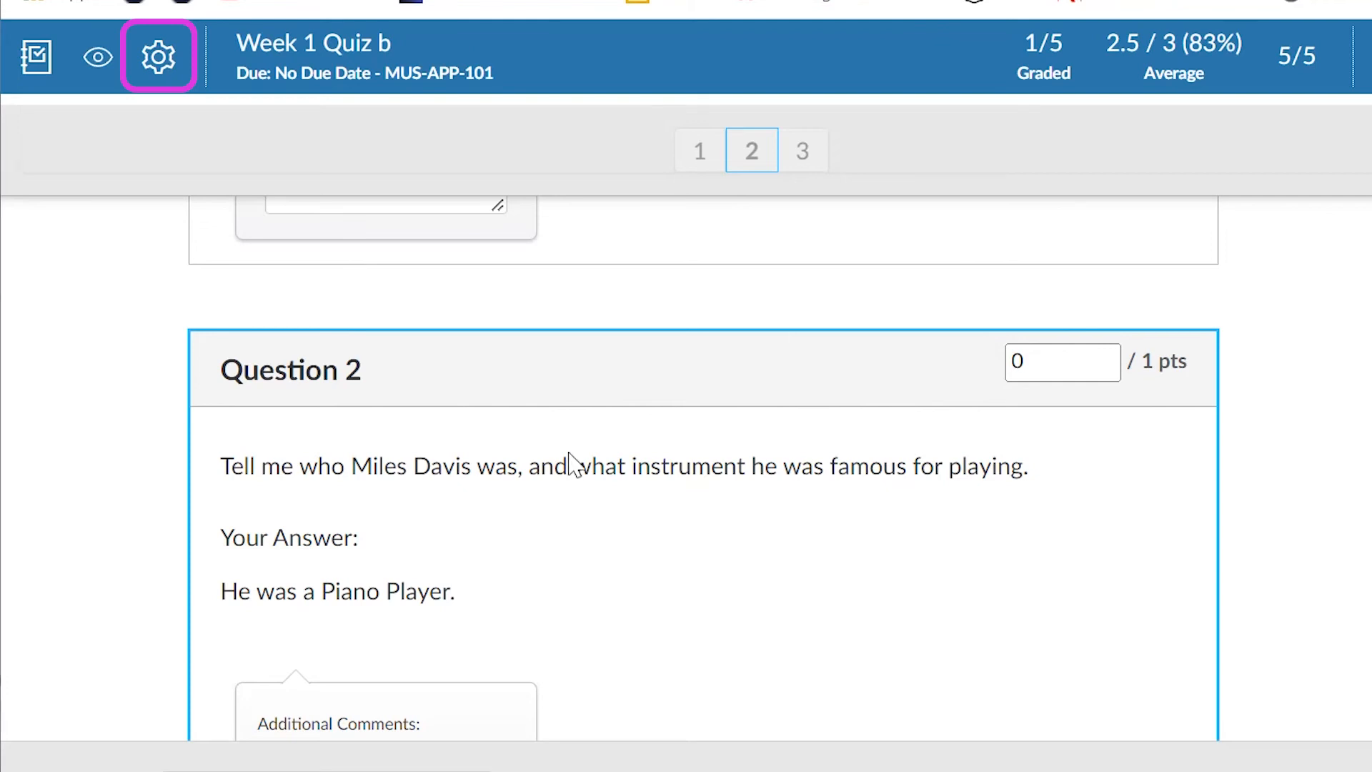
- Enable Grade by question (beta) in the SpeedGrader options, check the student sorting choices, and save the settings
left_click(159, 57)
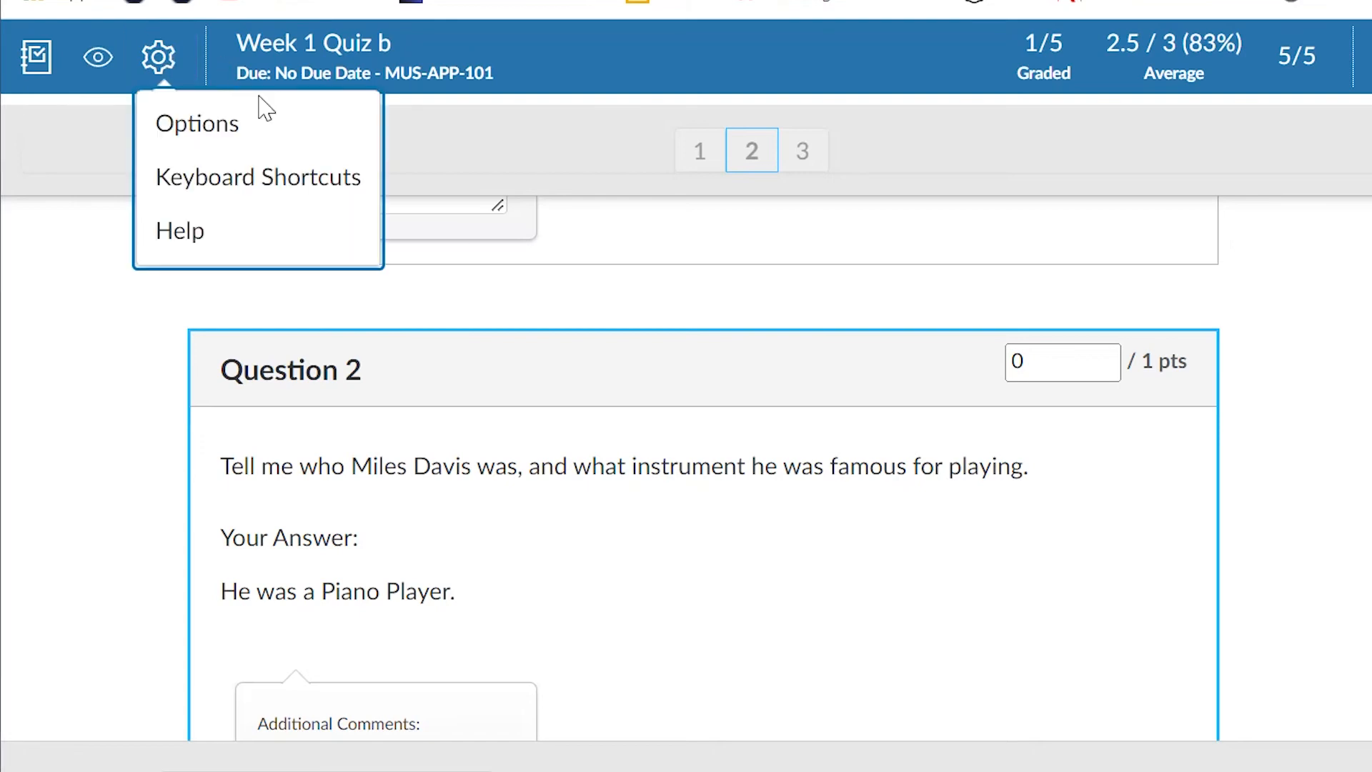
left_click(231, 127)
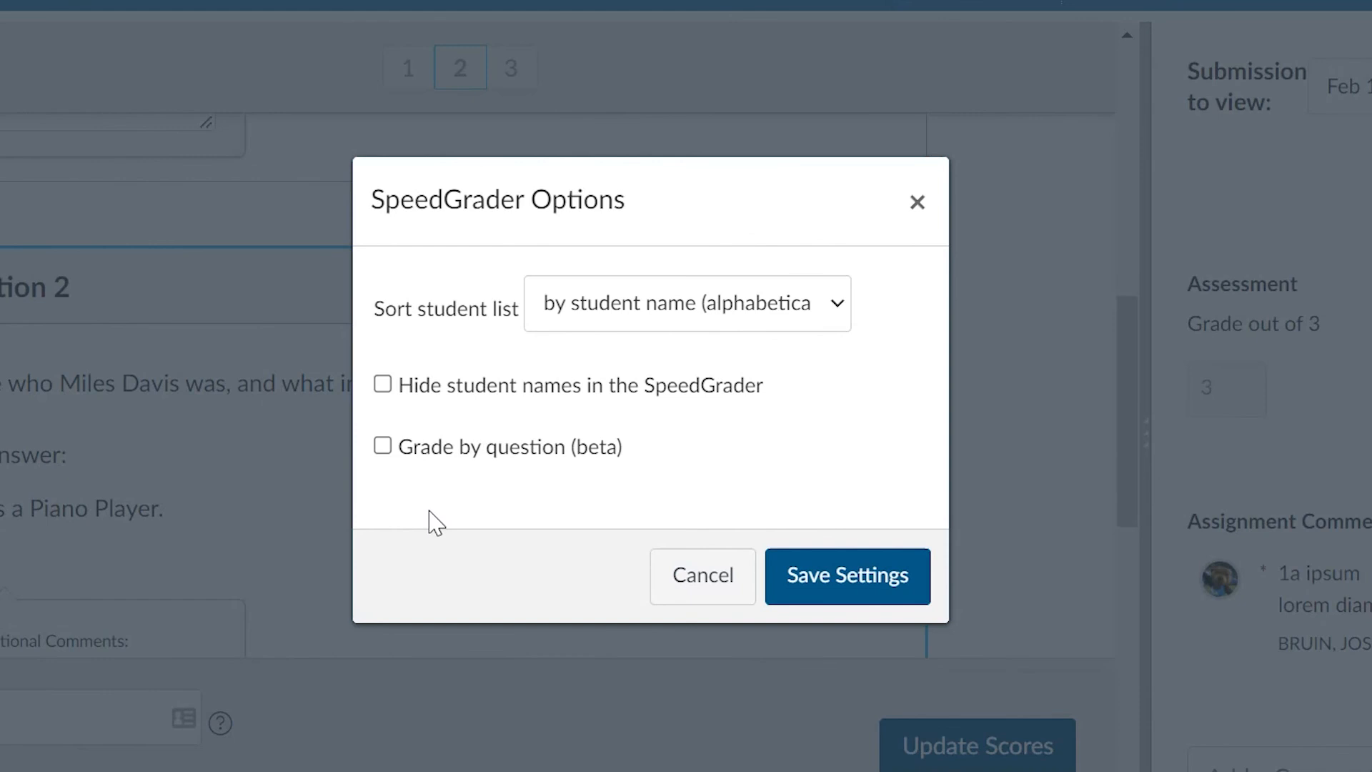
left_click(384, 447)
left_click(842, 306)
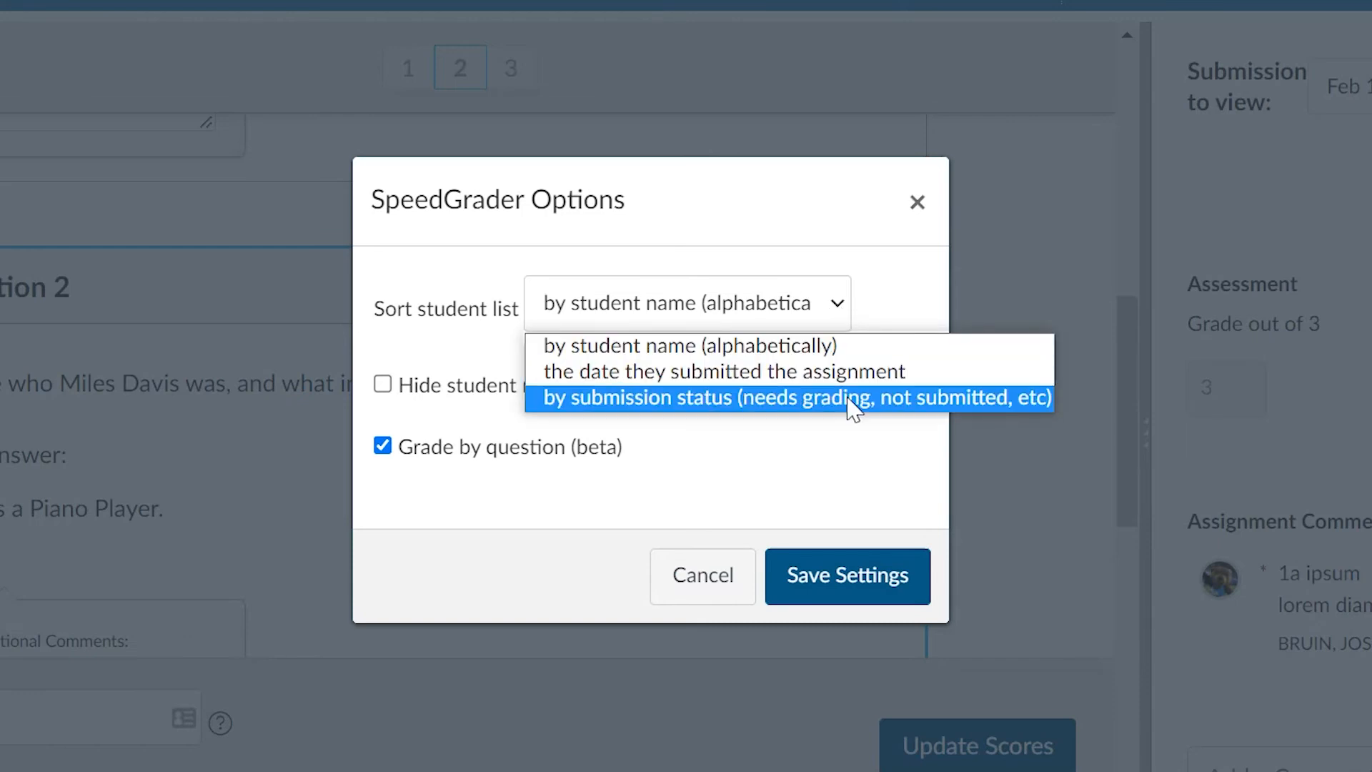
left_click(796, 519)
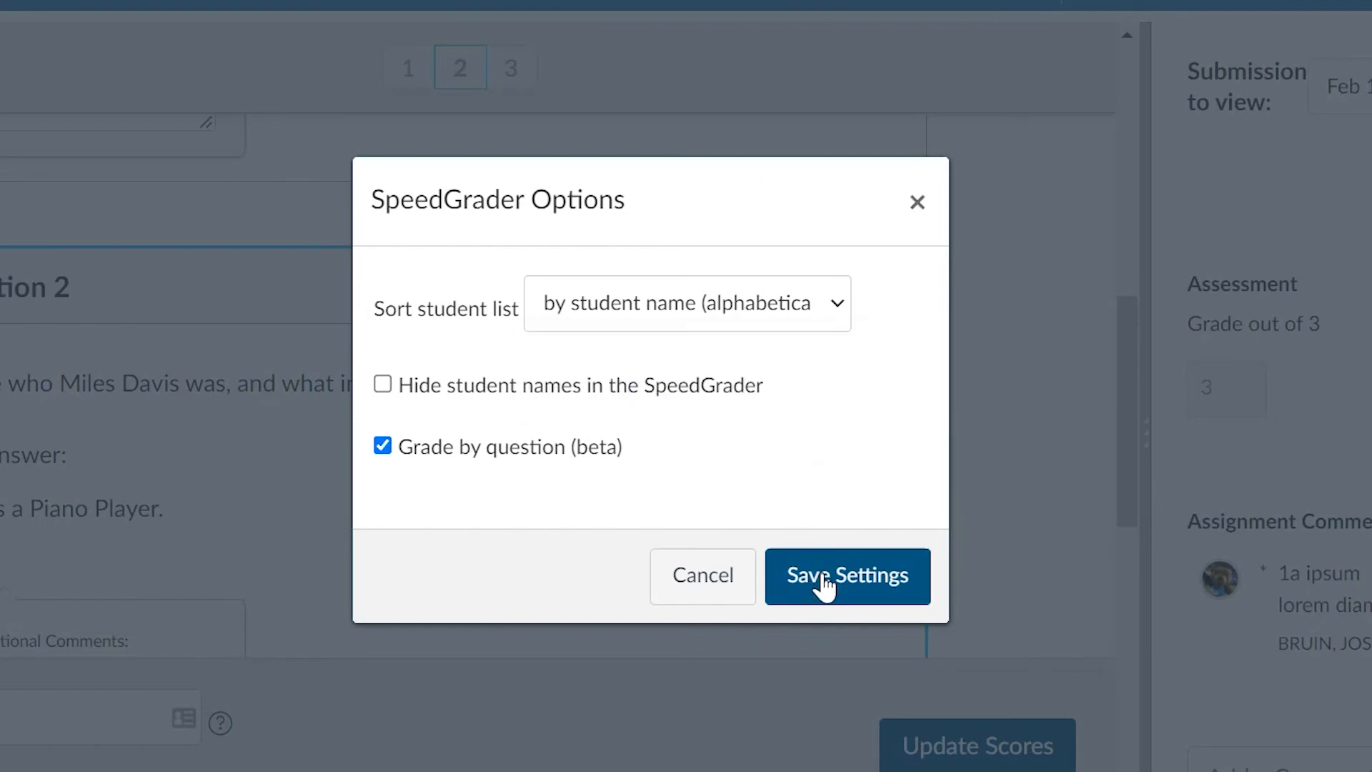
left_click(823, 578)
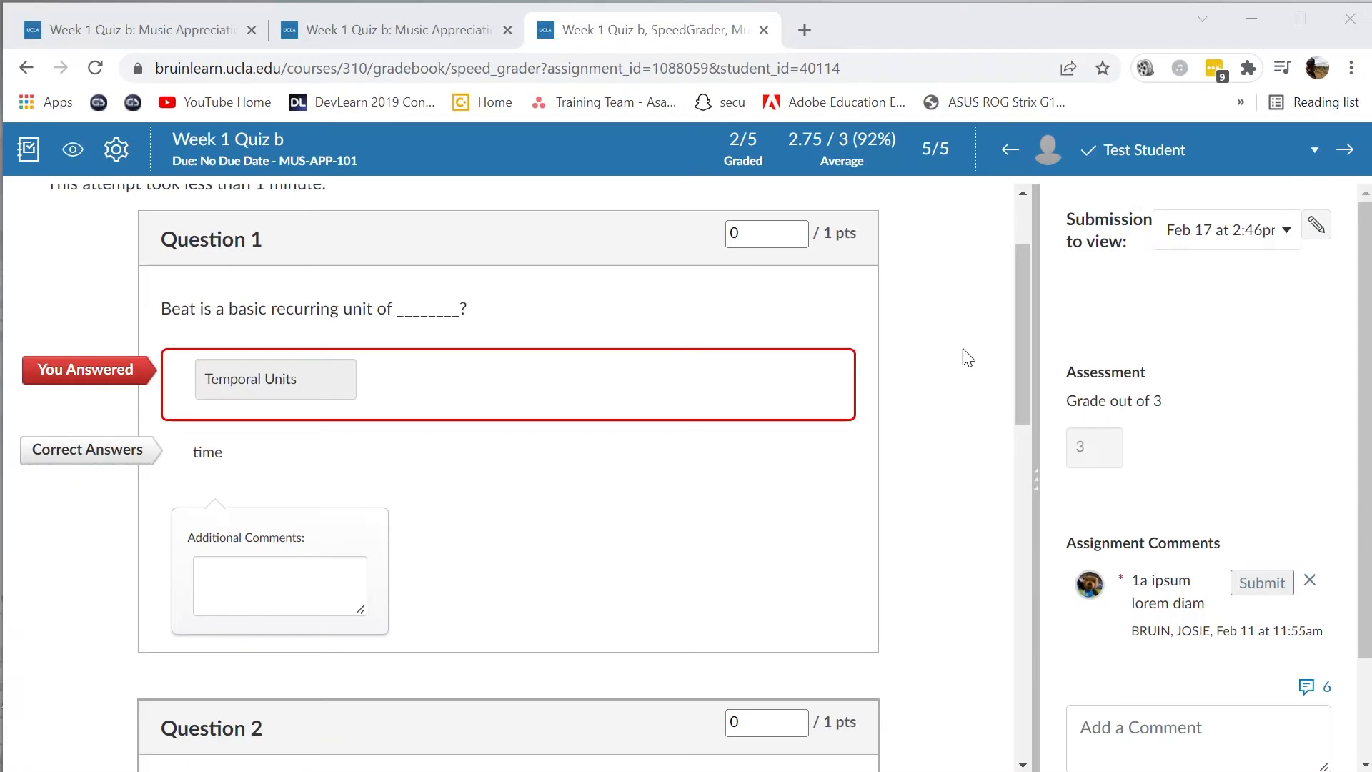
- Set the Question 3 score to 1.25 points to award extra credit
left_click_drag(1018, 277, 1037, 540)
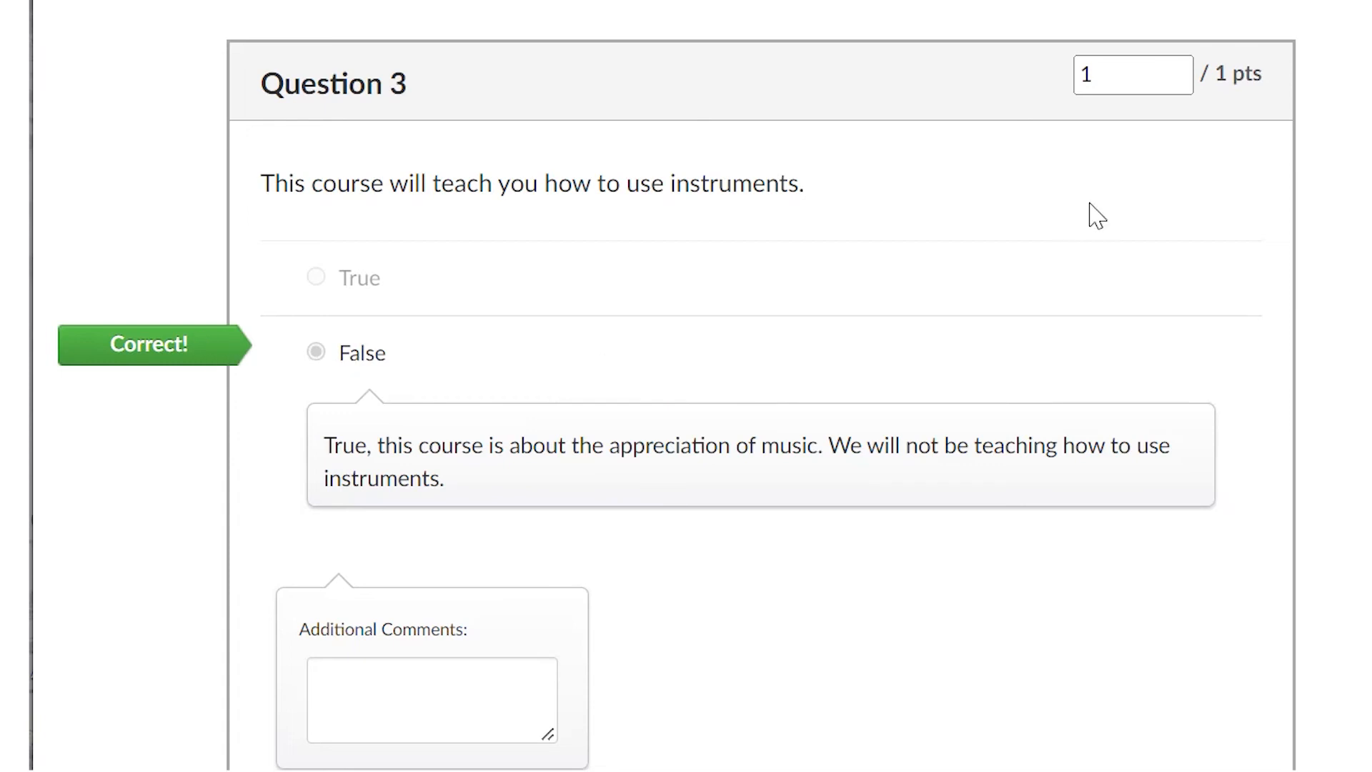
left_click(1132, 85)
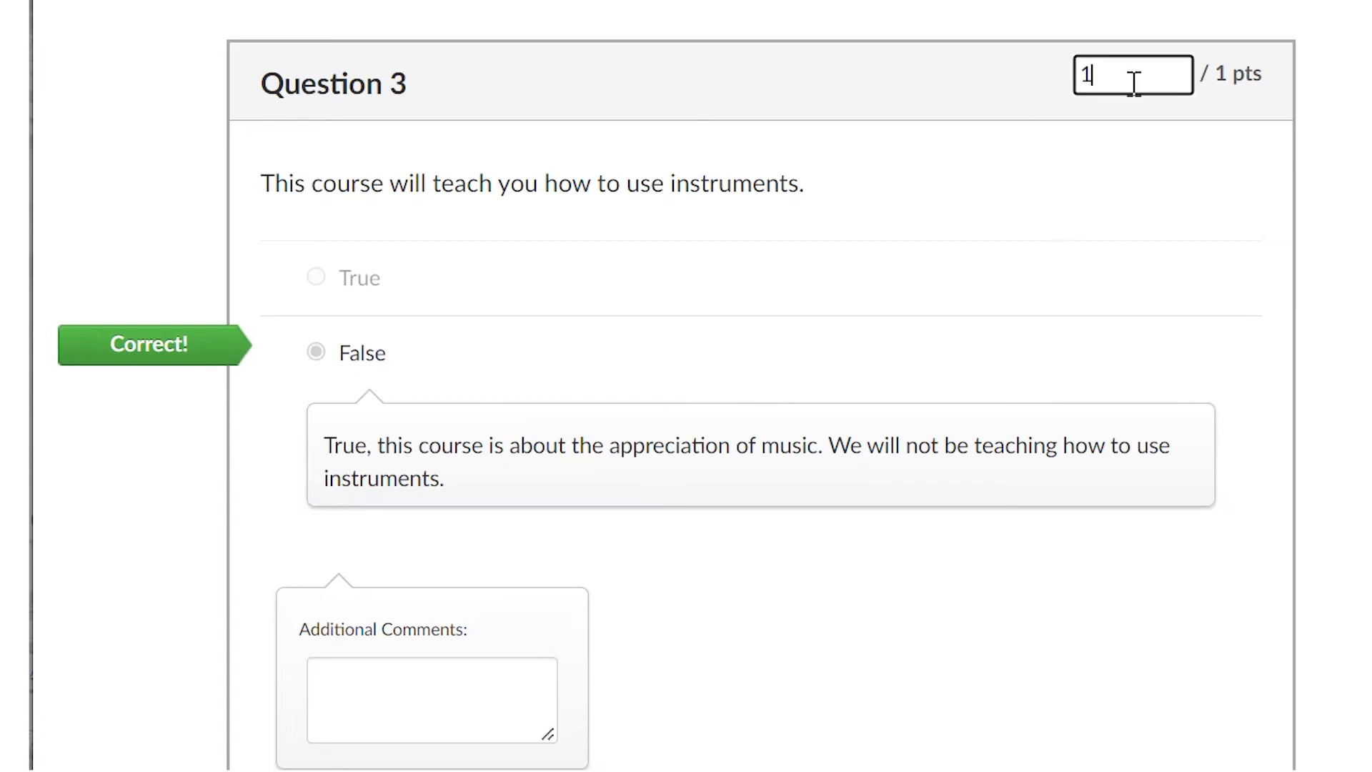
type(".25")
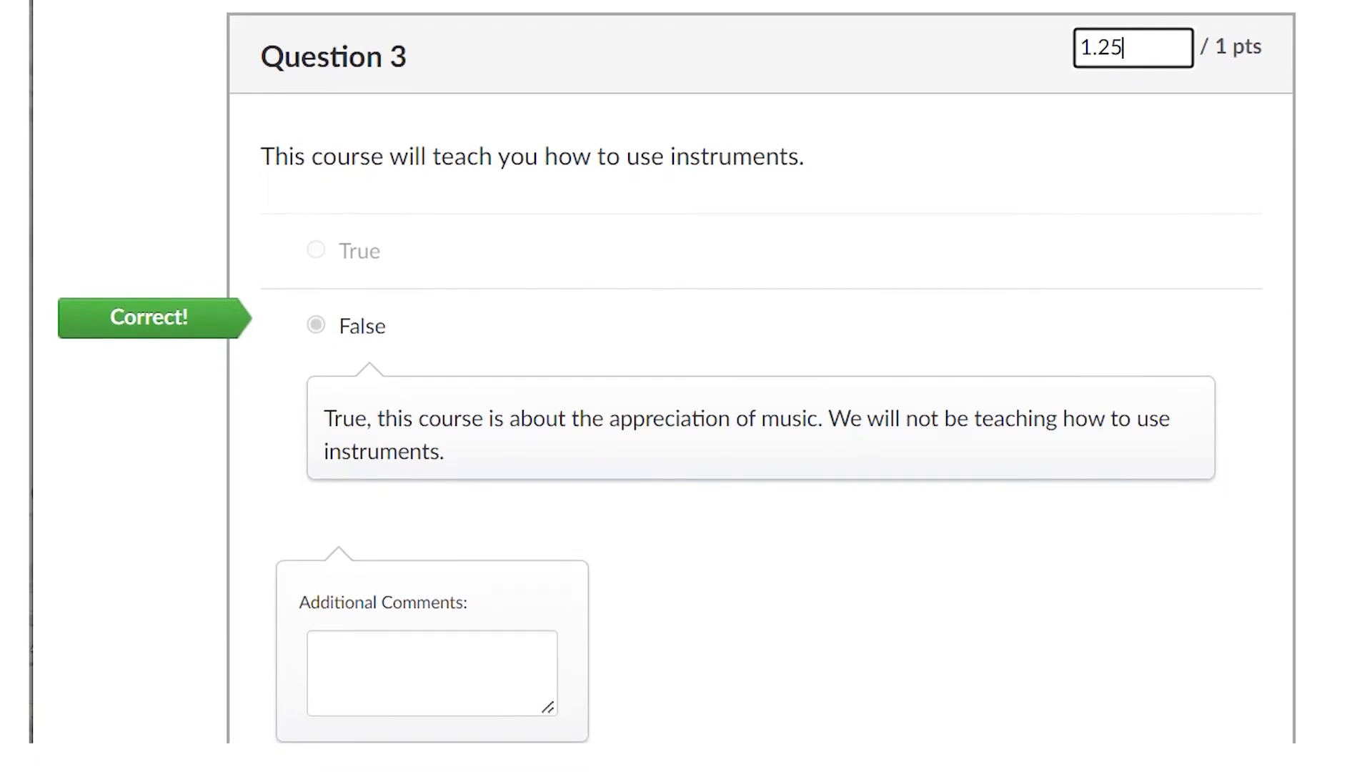
key("Tab")
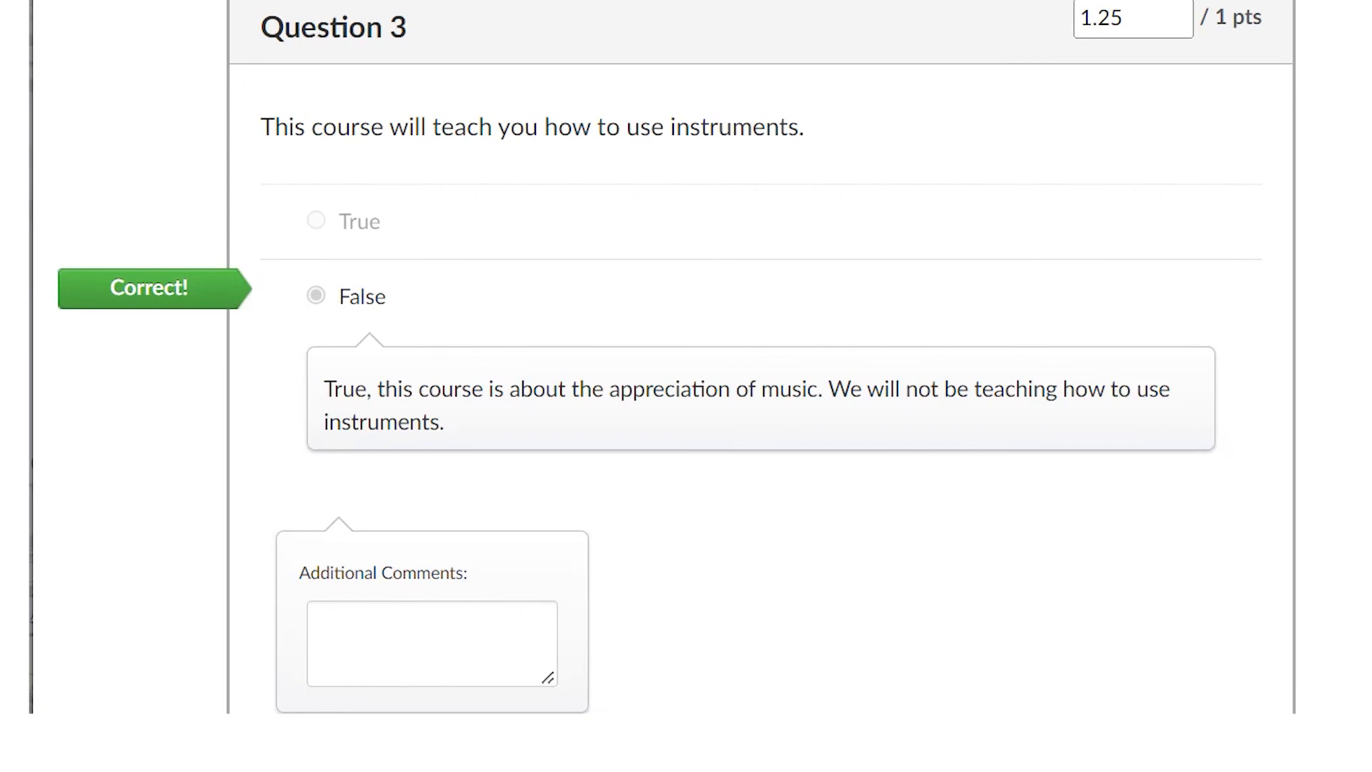
- Set the quiz attempt's fudge points to 2
left_click_drag(1340, 437, 1342, 557)
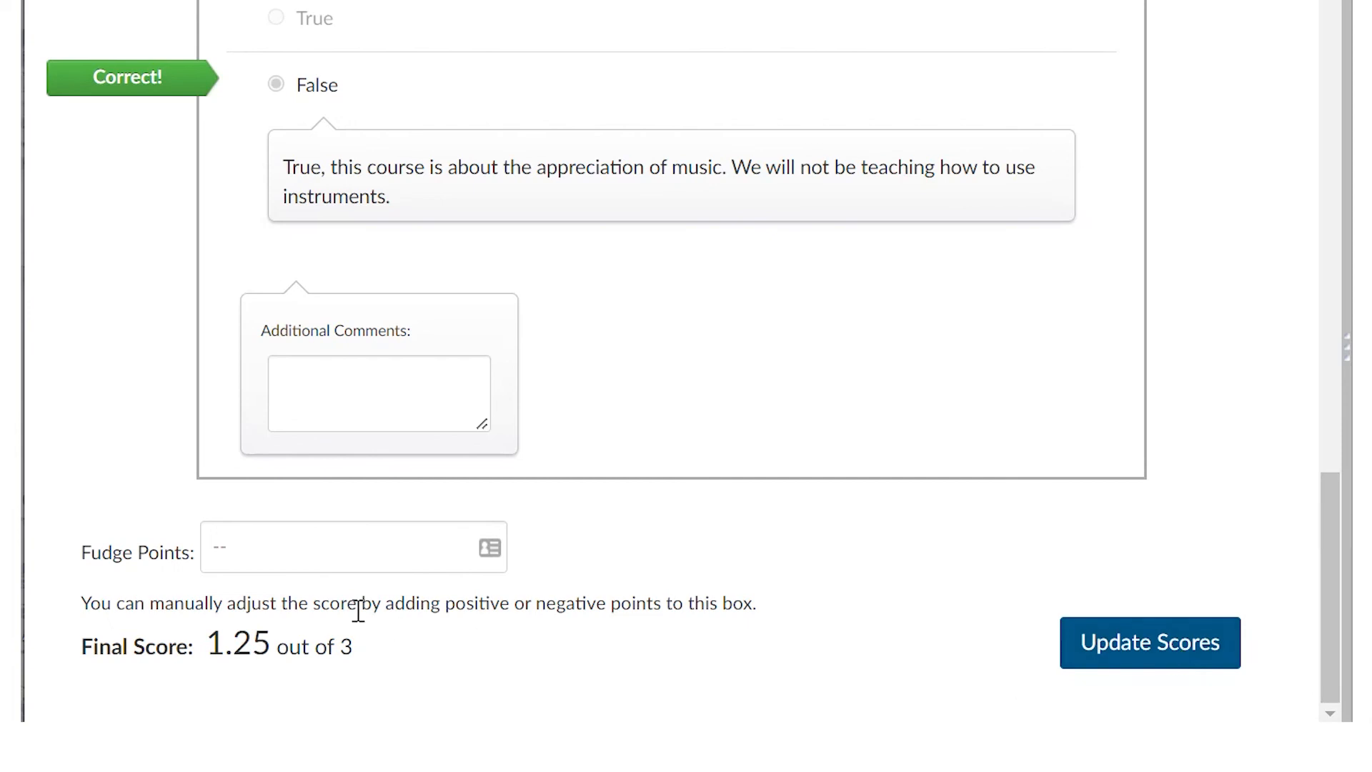
left_click(234, 556)
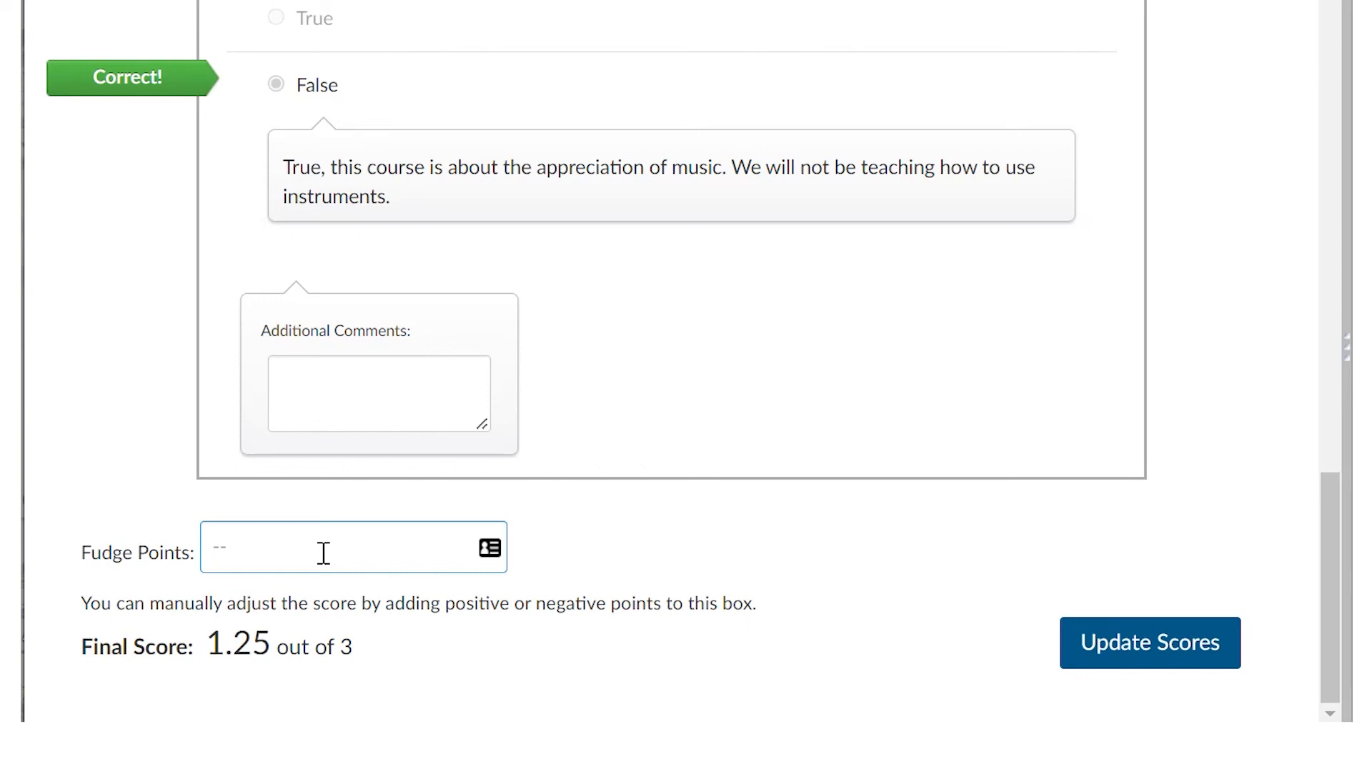
type("2")
left_click(692, 579)
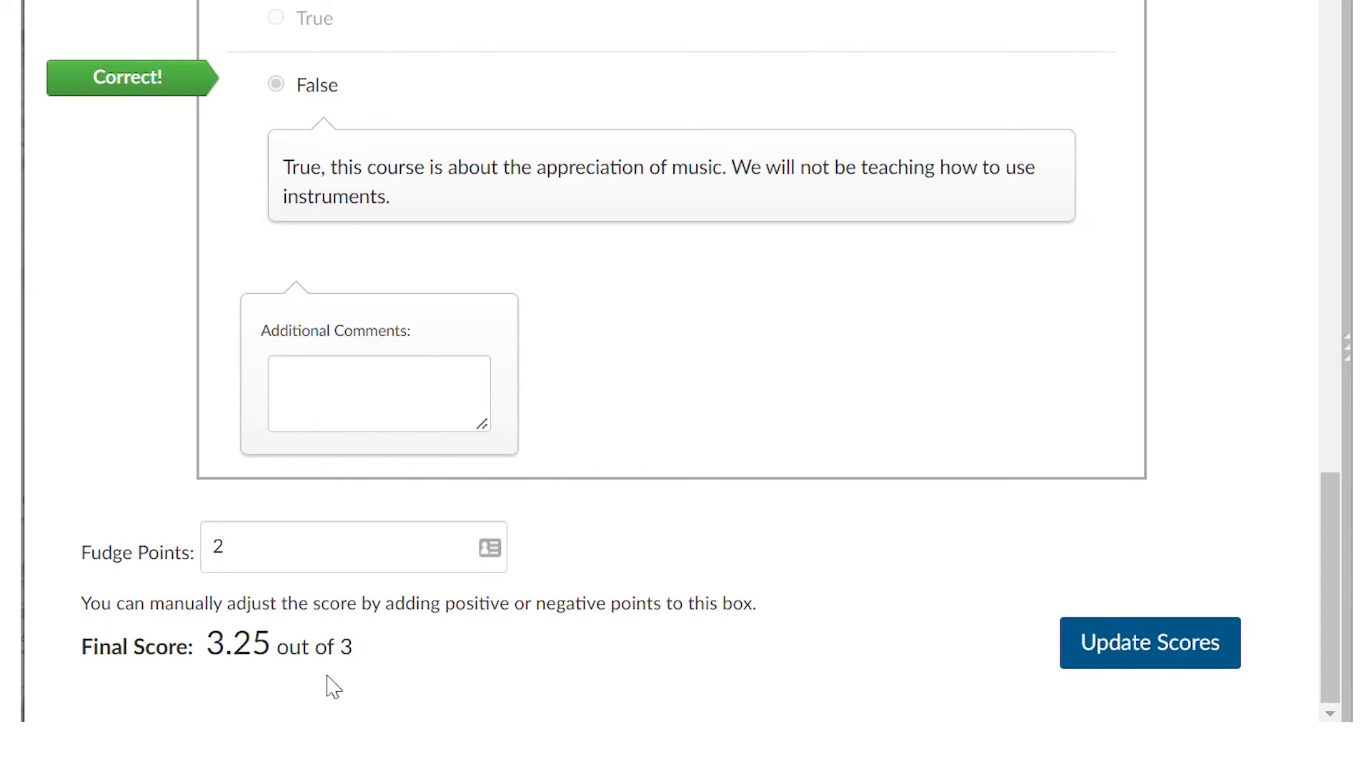
- Replace the fudge points with -1 to try a negative adjustment
left_click_drag(247, 548, 193, 558)
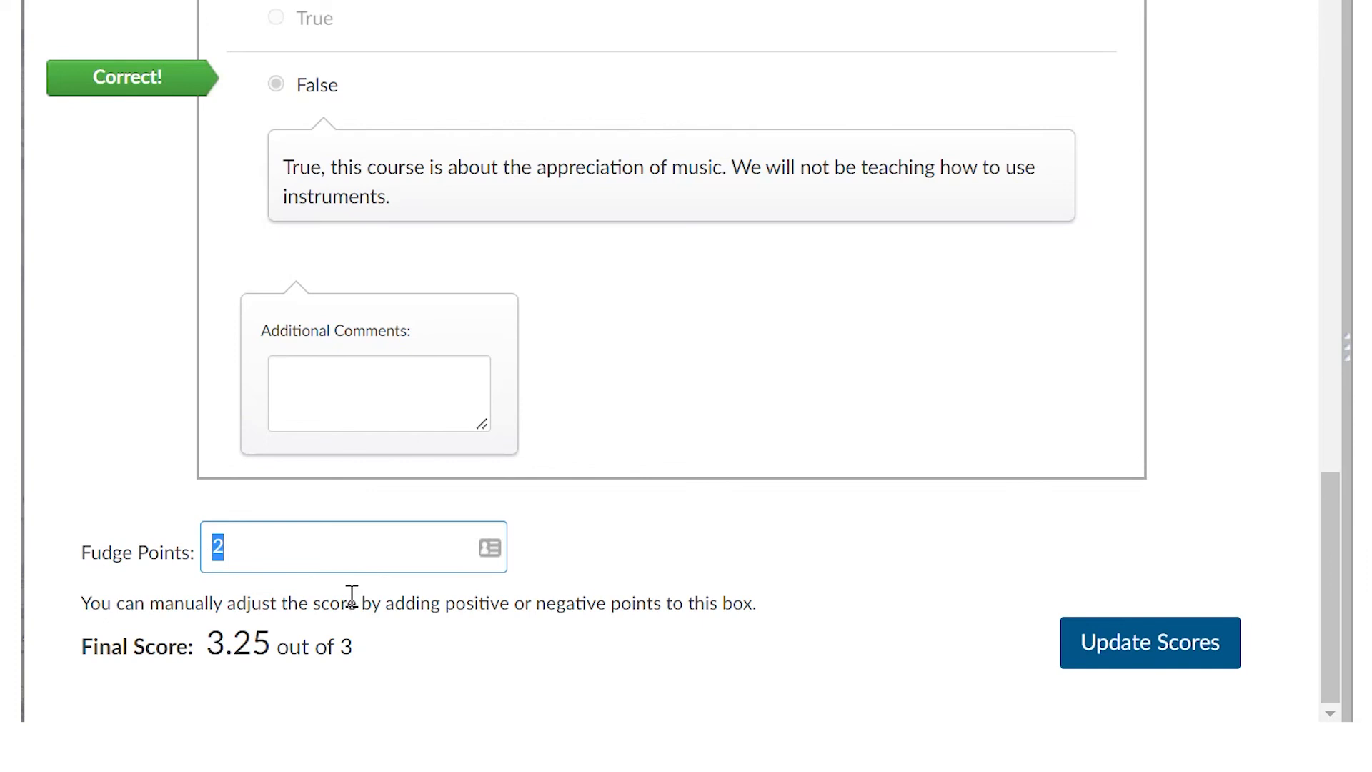
type("-1")
left_click(255, 680)
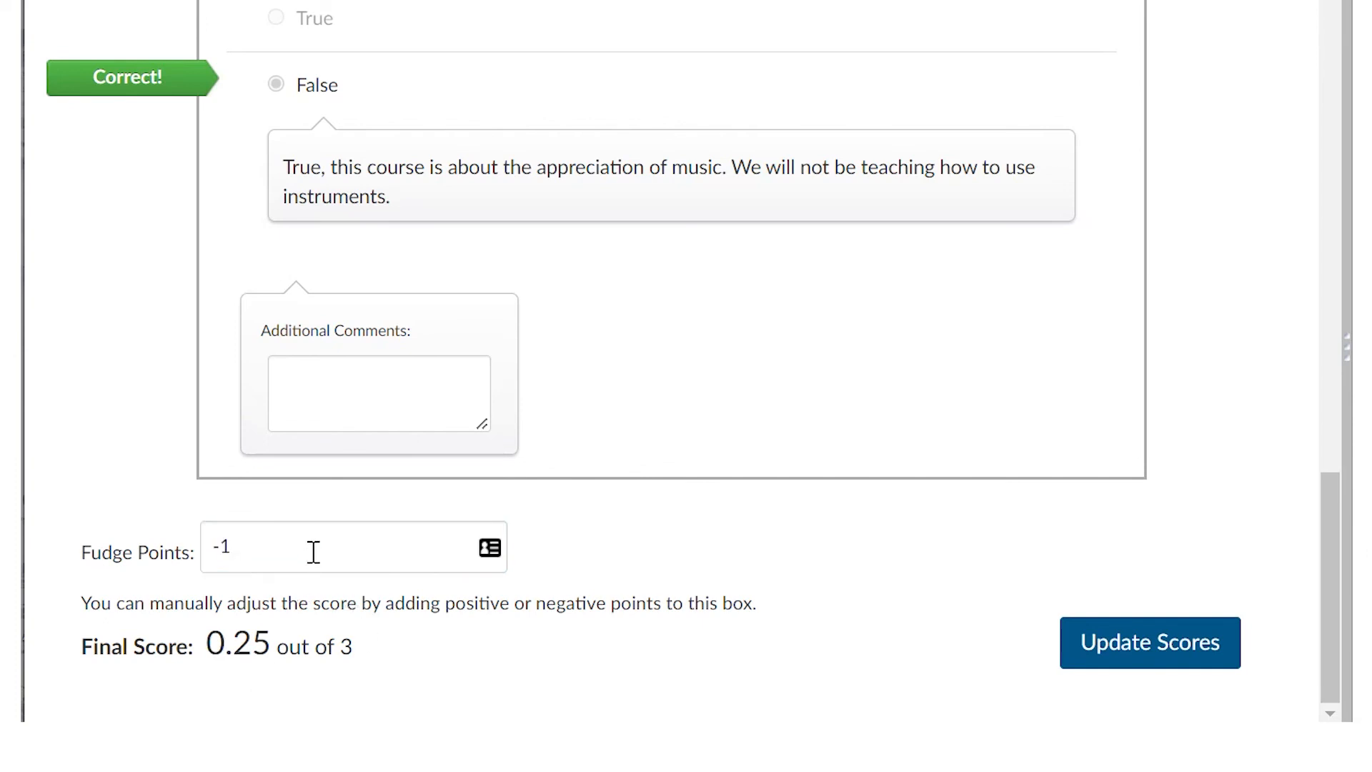
- Reset the fudge points to 0 and apply the value to the final score
left_click_drag(315, 548, 202, 546)
type("0")
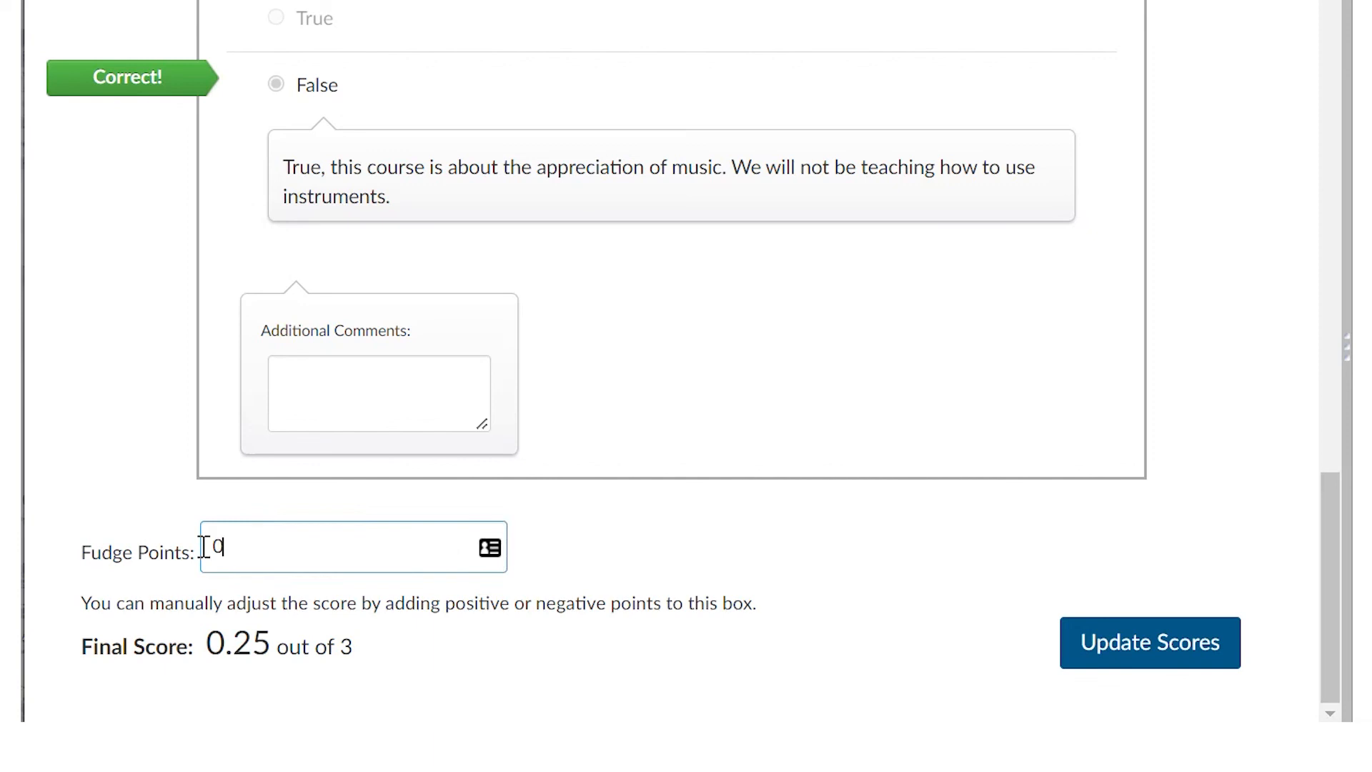
left_click(539, 649)
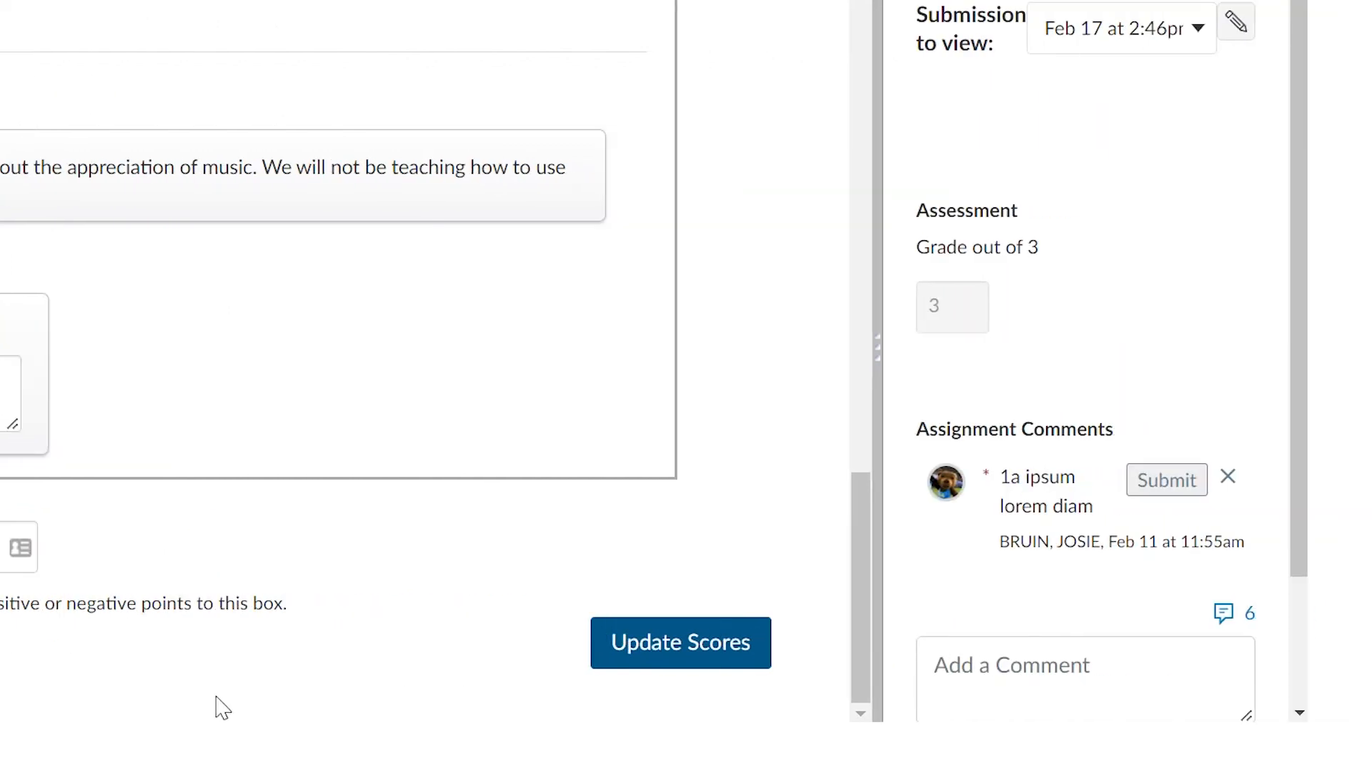
- Show the assignment comment area and place the cursor in the empty comment field
left_click_drag(1302, 160, 1305, 292)
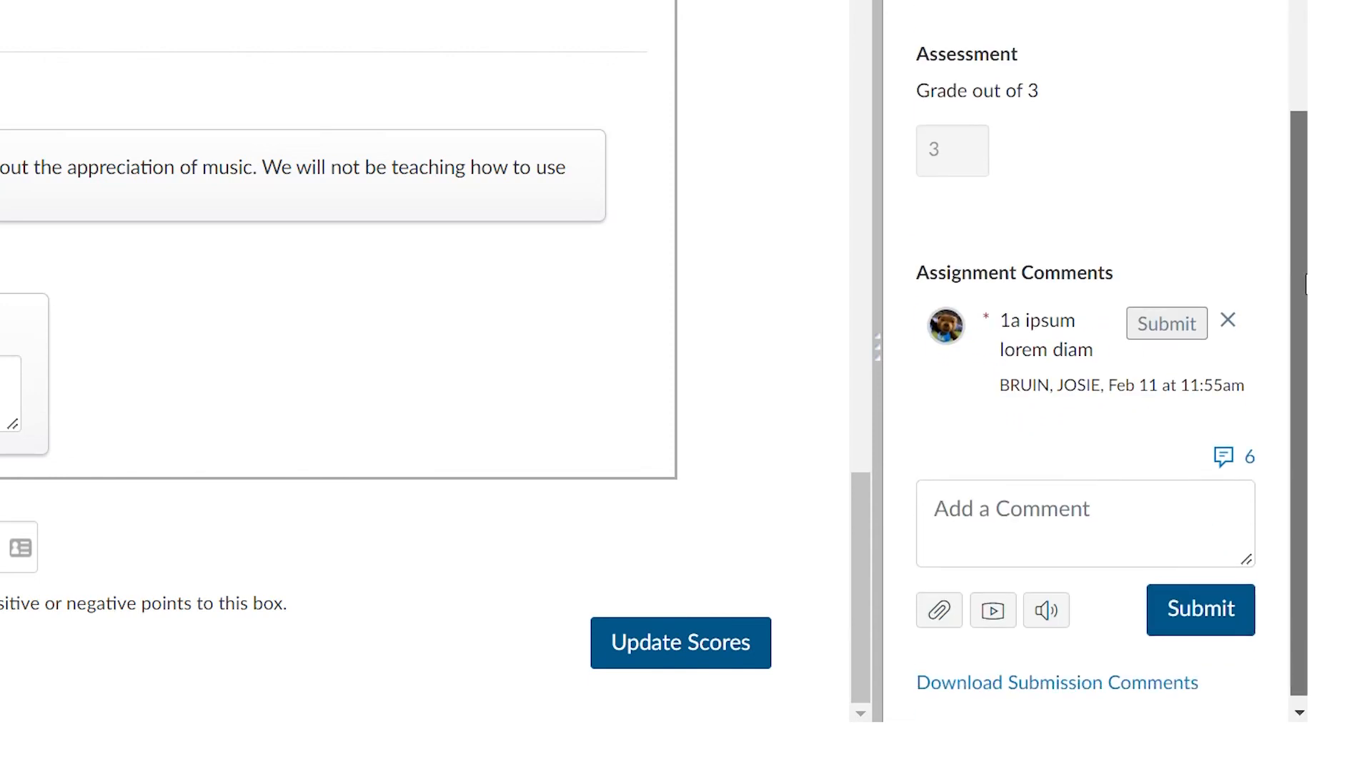
left_click(1158, 529)
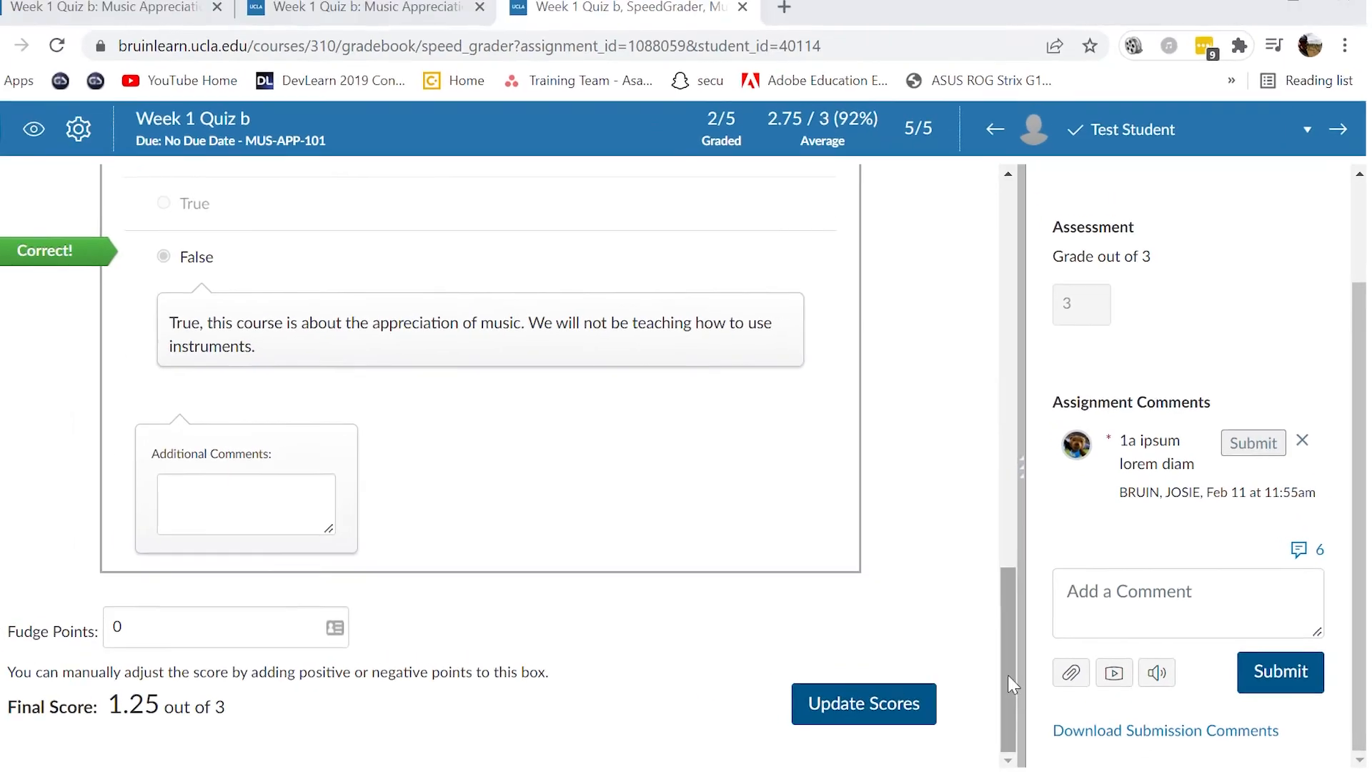
- Check the graded questions, update the Test Student's scores, and advance to the next student's submission
left_click_drag(912, 634, 849, 177)
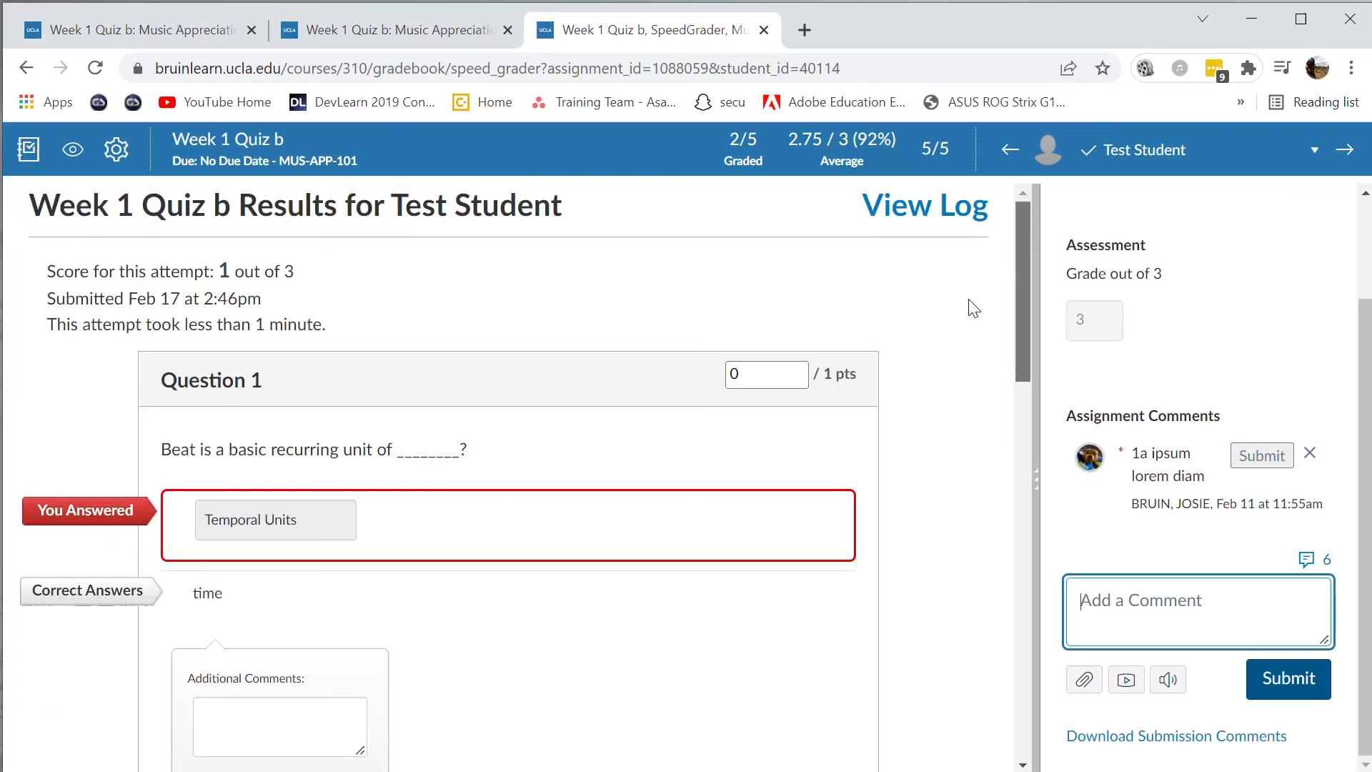
scroll(979, 343, "down", 15)
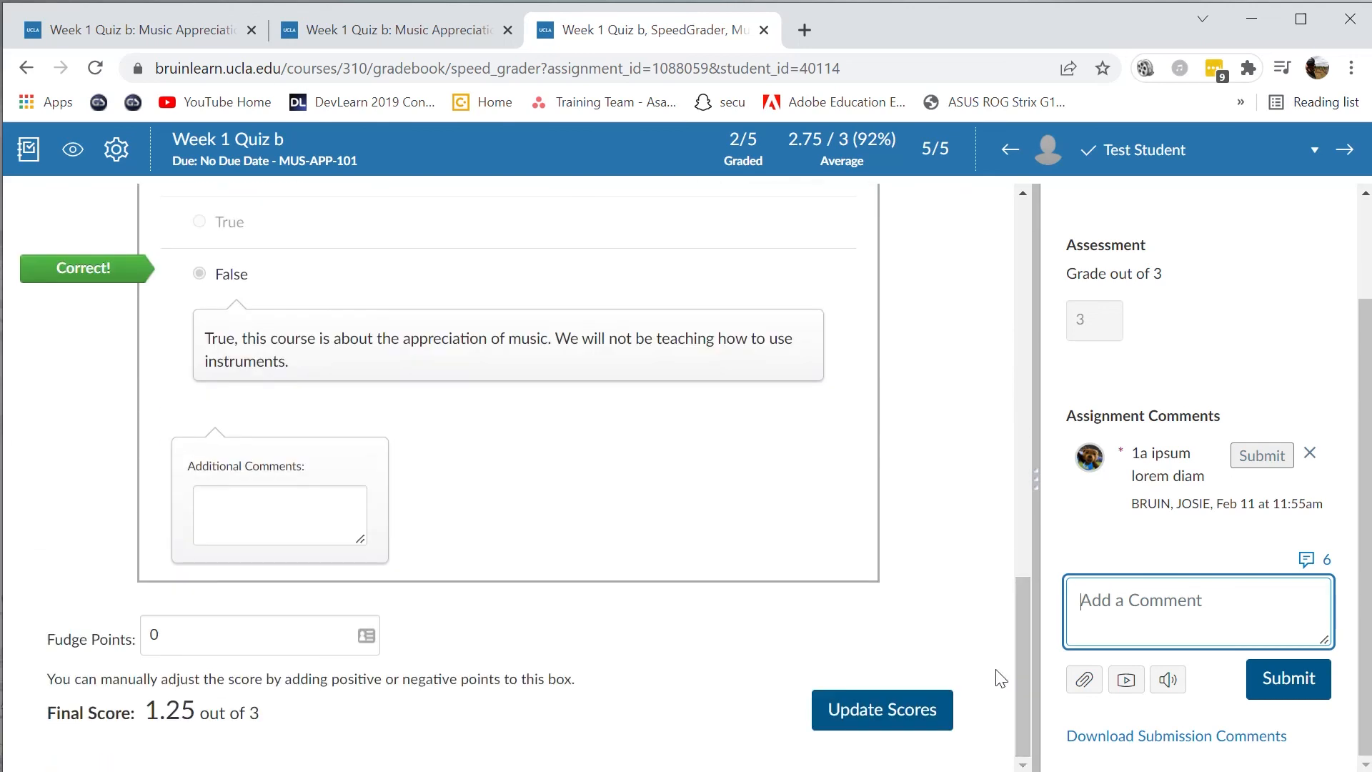
left_click(924, 732)
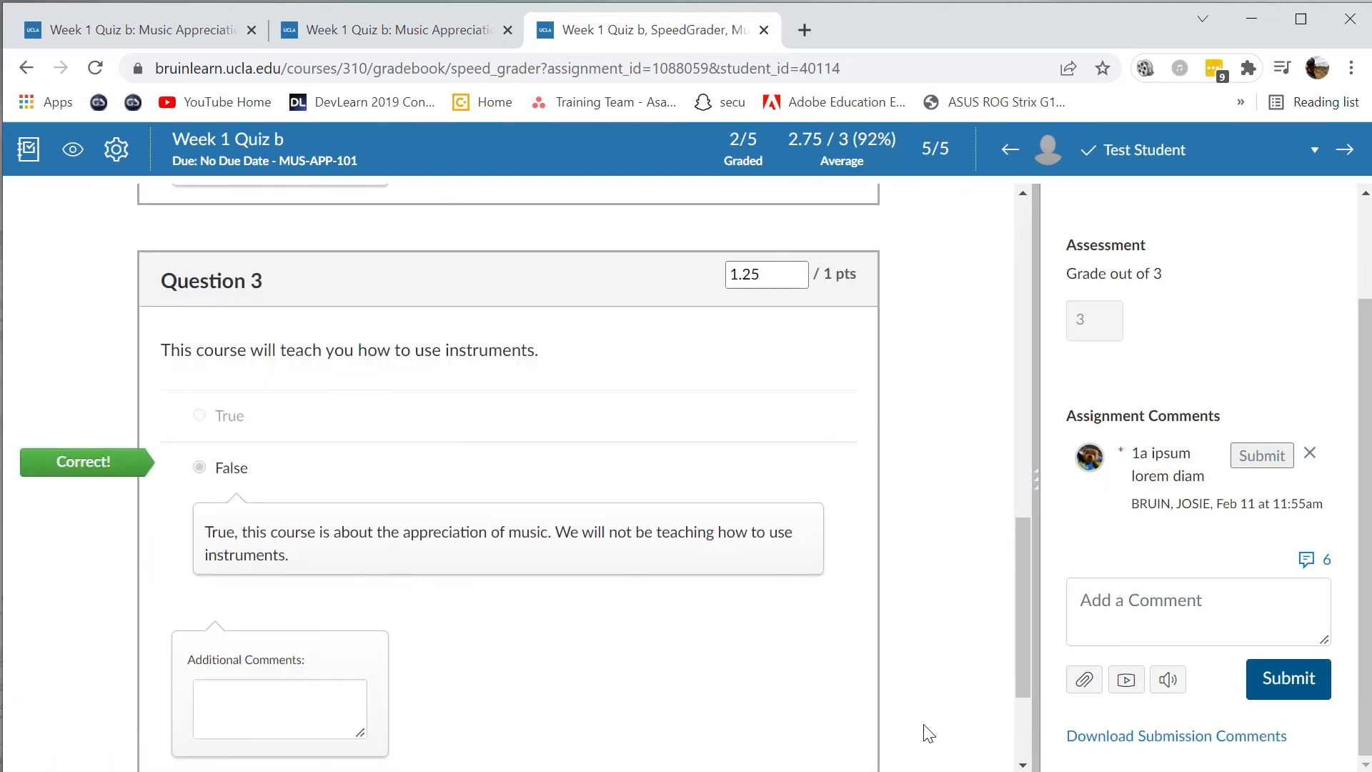
left_click(1346, 151)
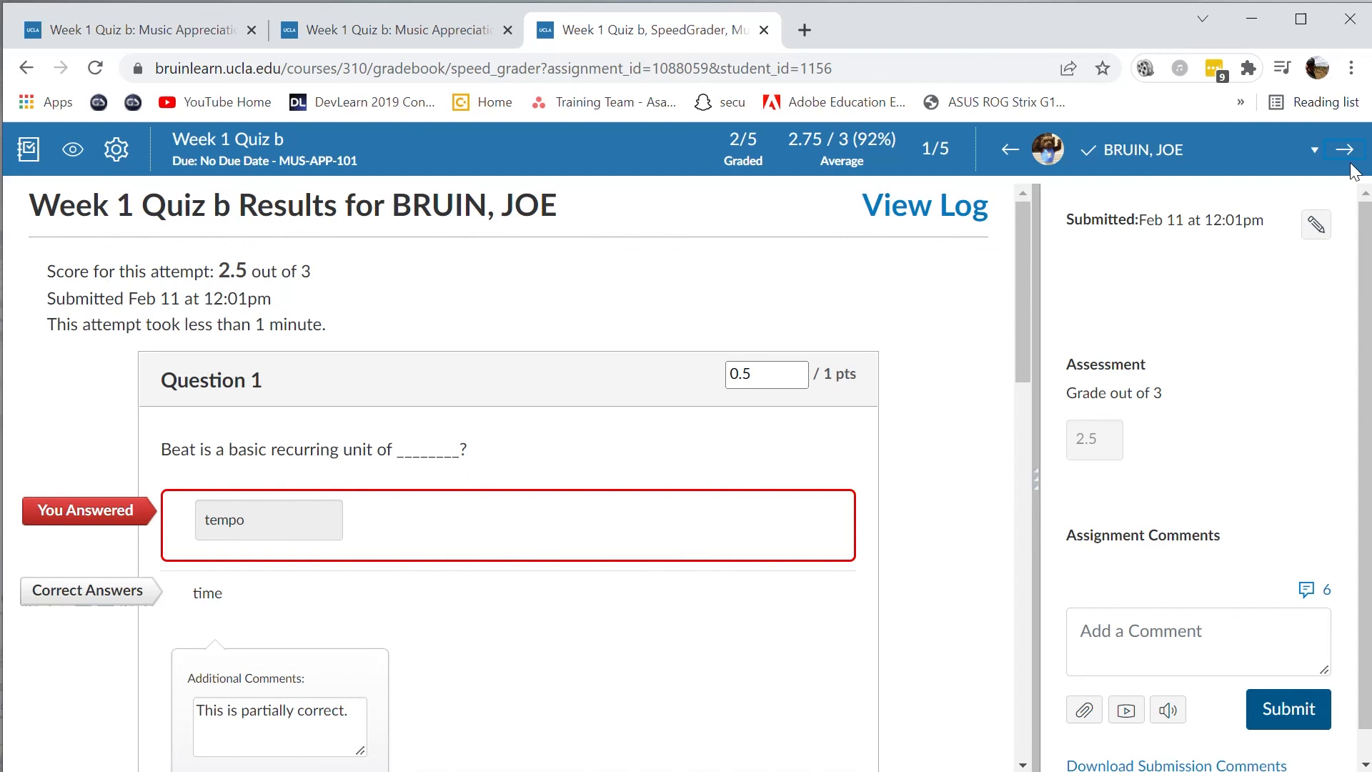
- Return to the course, go to its gradebook, and open the options for the Week 1 Quiz b column
left_click(204, 143)
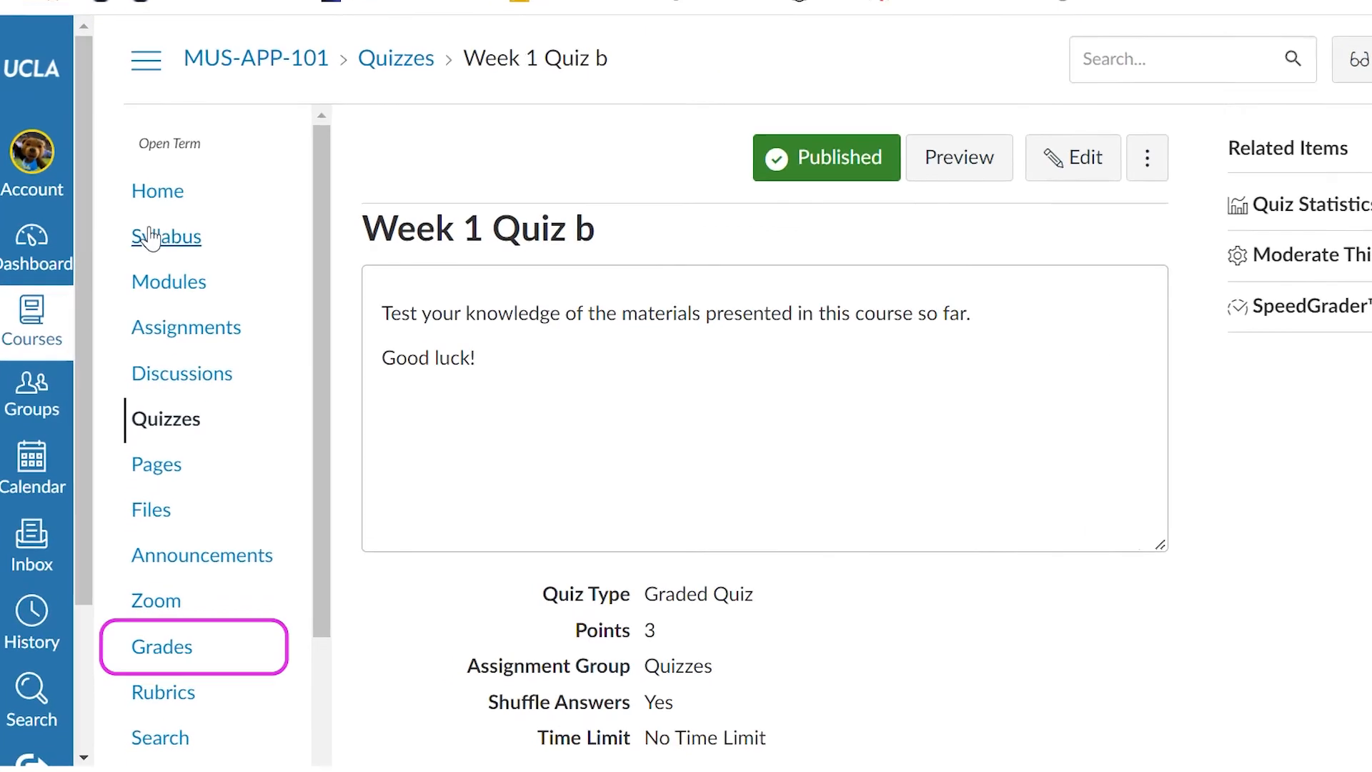
left_click(170, 602)
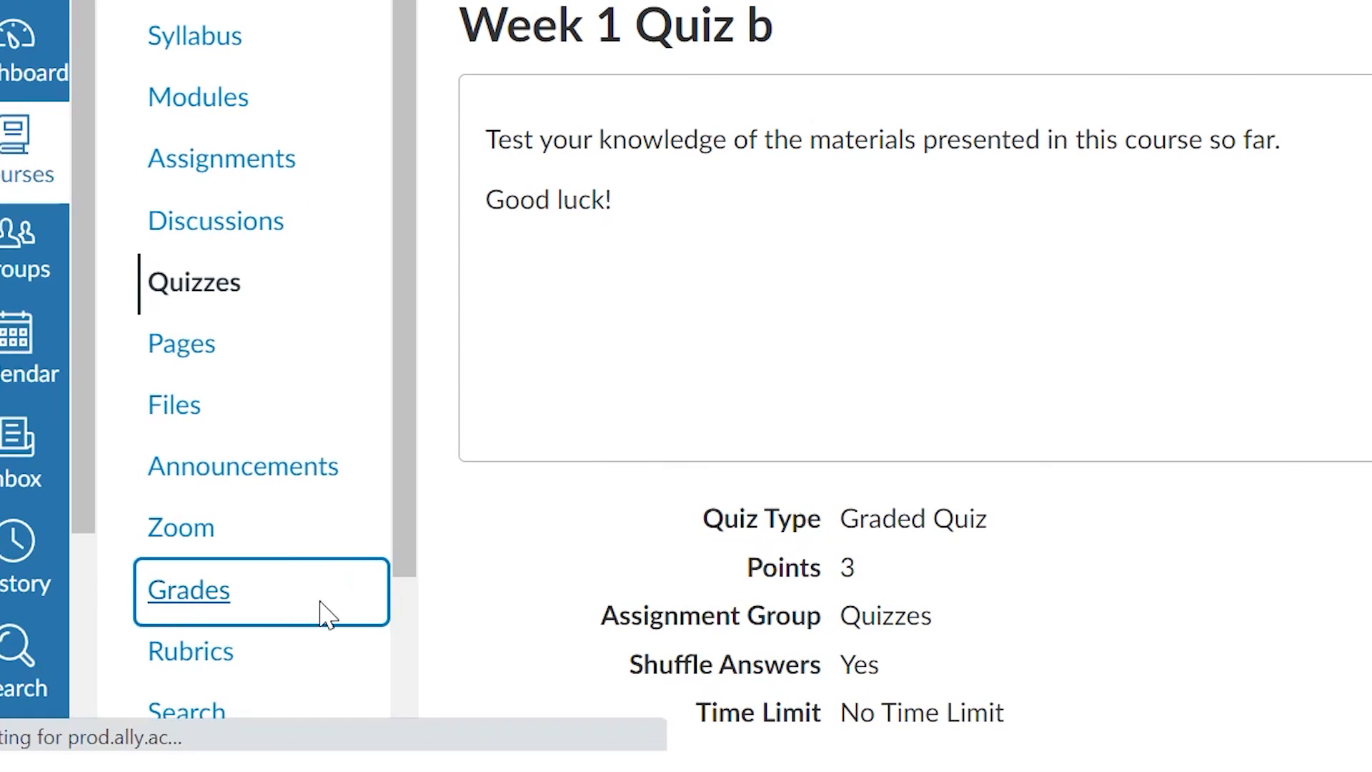
left_click(1207, 135)
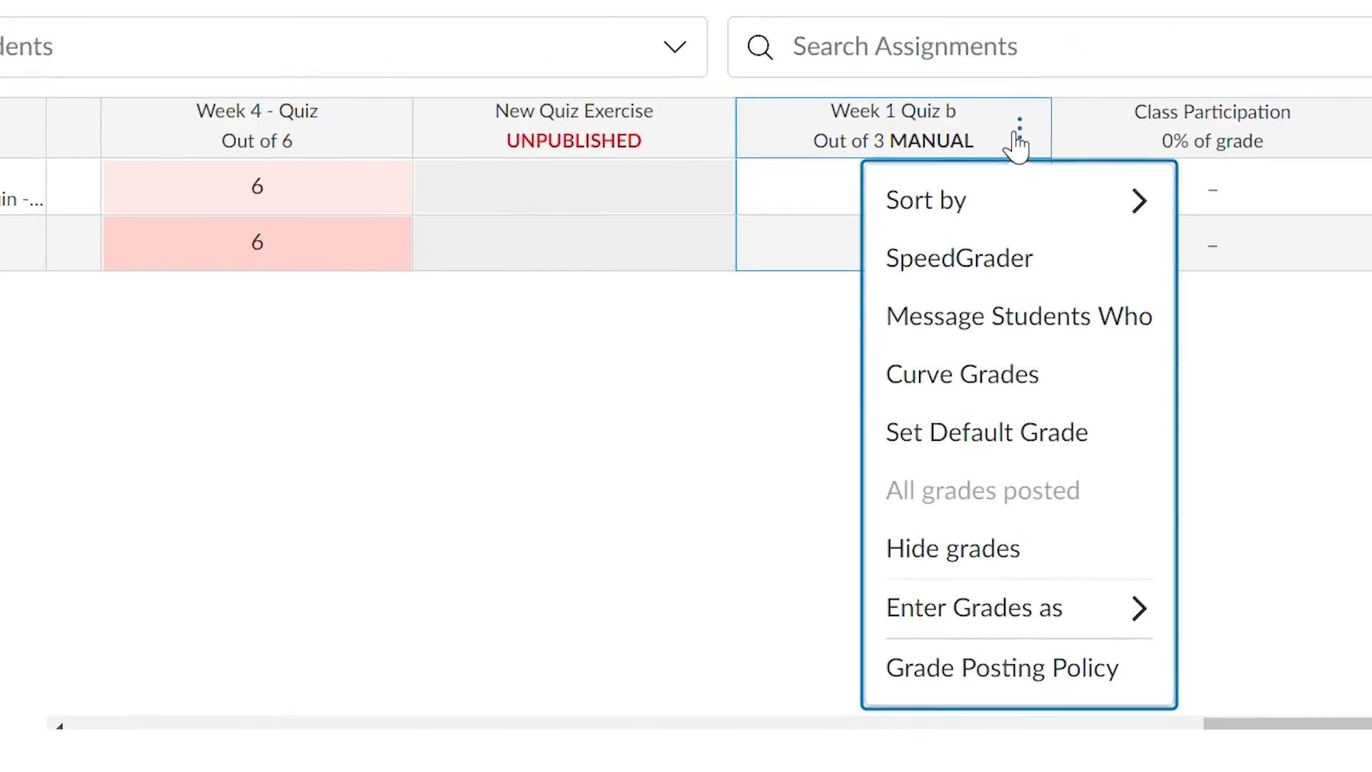